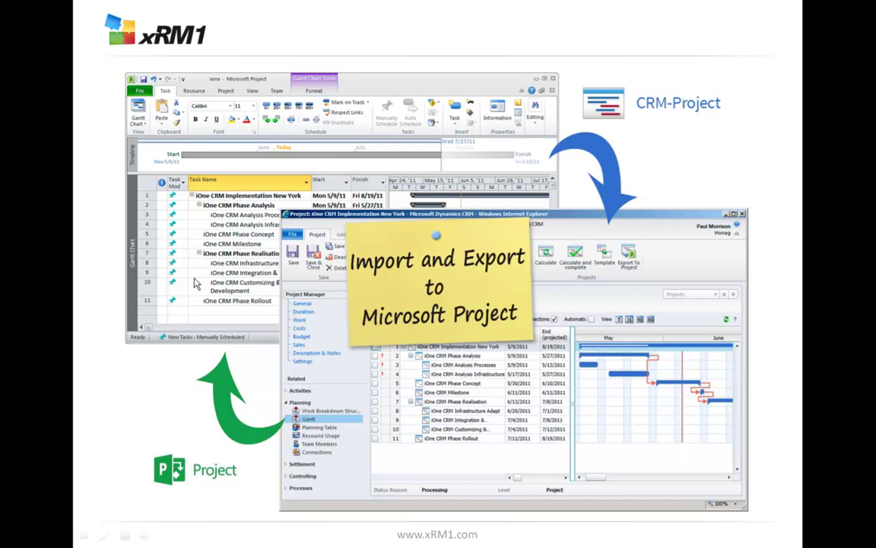
# - End the slideshow and return to editing slide 60, Import and Export to Microsoft Project
pyautogui.press('Escape')
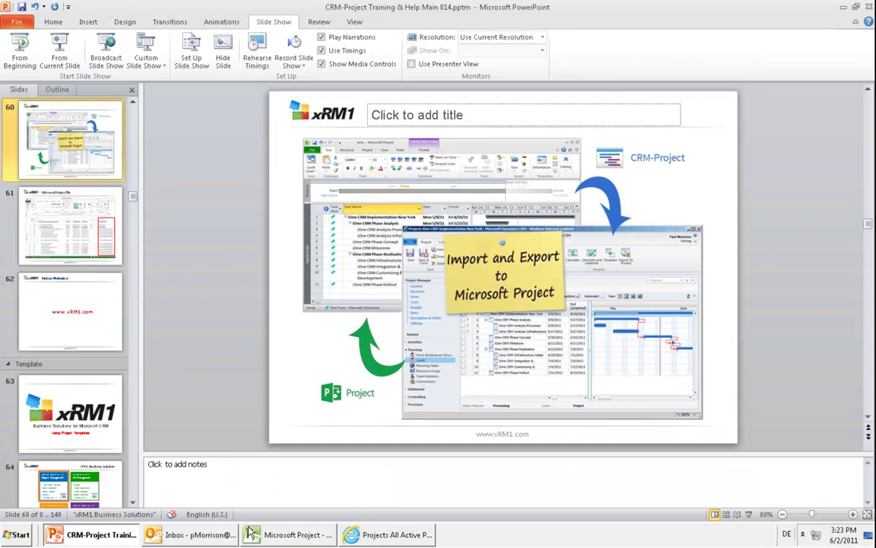
# - Open the iOne CRM Implementation New York record from the CRM active projects list
pyautogui.click(373, 534)
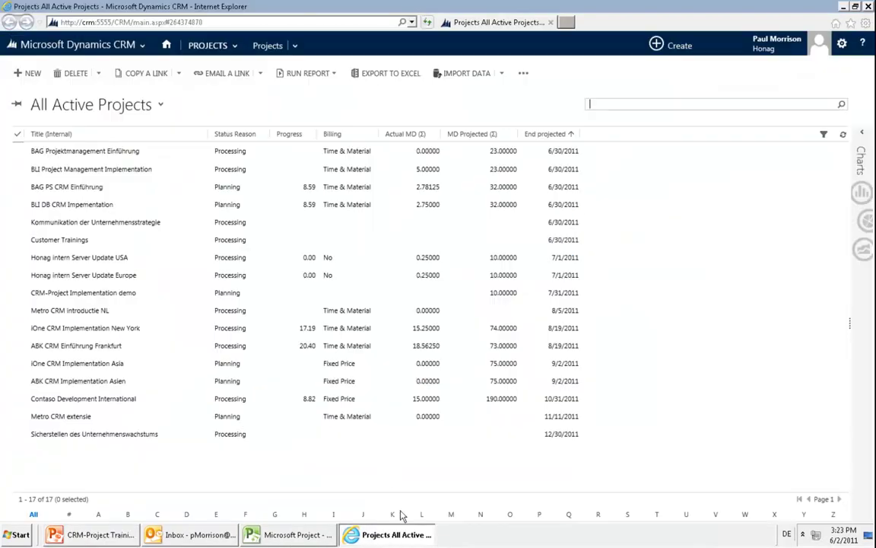
pyautogui.click(208, 45)
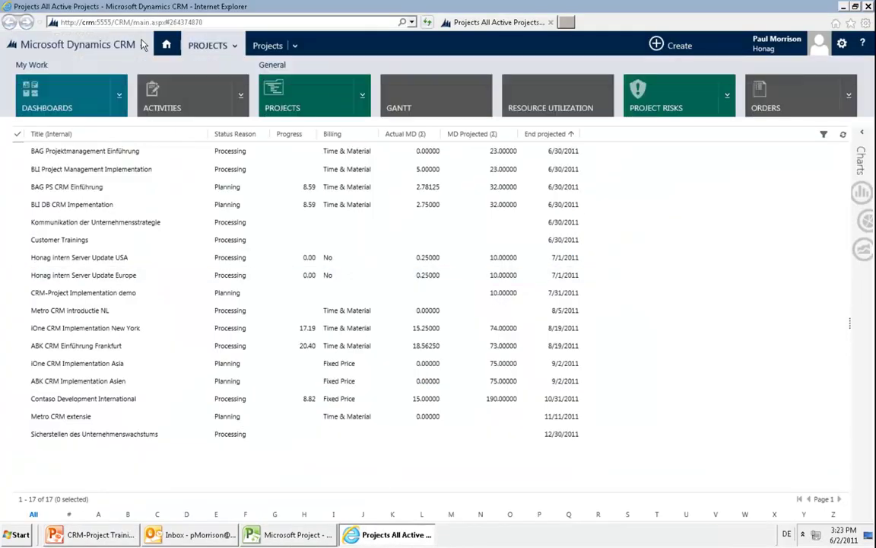
pyautogui.click(271, 89)
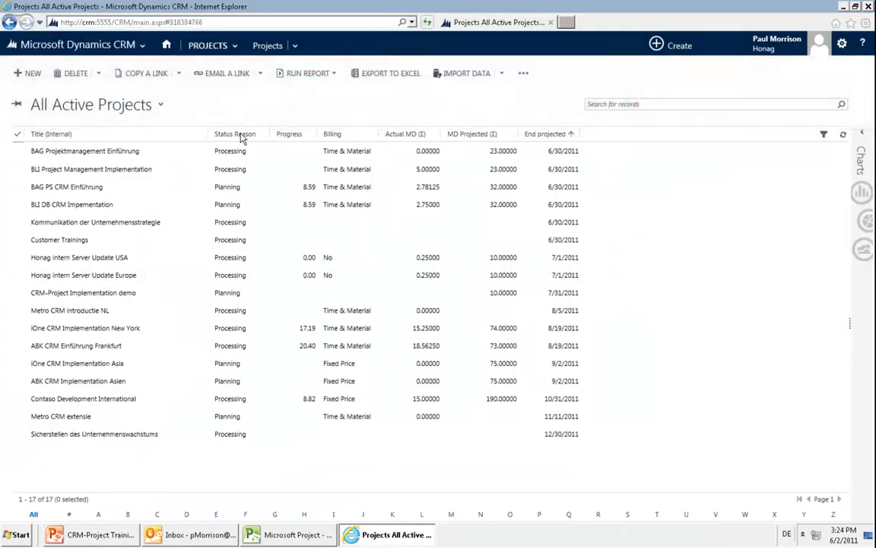
pyautogui.click(162, 329)
pyautogui.doubleClick(161, 333)
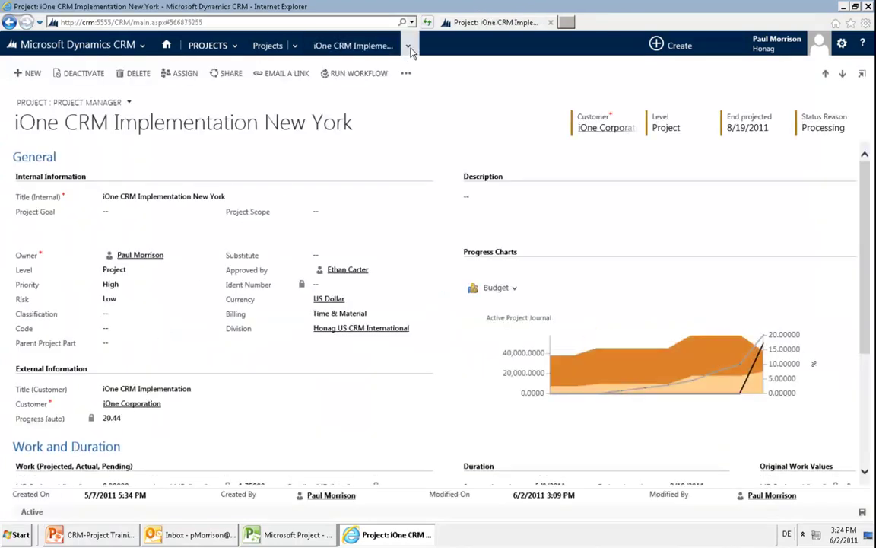
# - Review the project's Gantt chart with Phase Analysis expanded, then return to General details
pyautogui.click(407, 46)
pyautogui.click(285, 94)
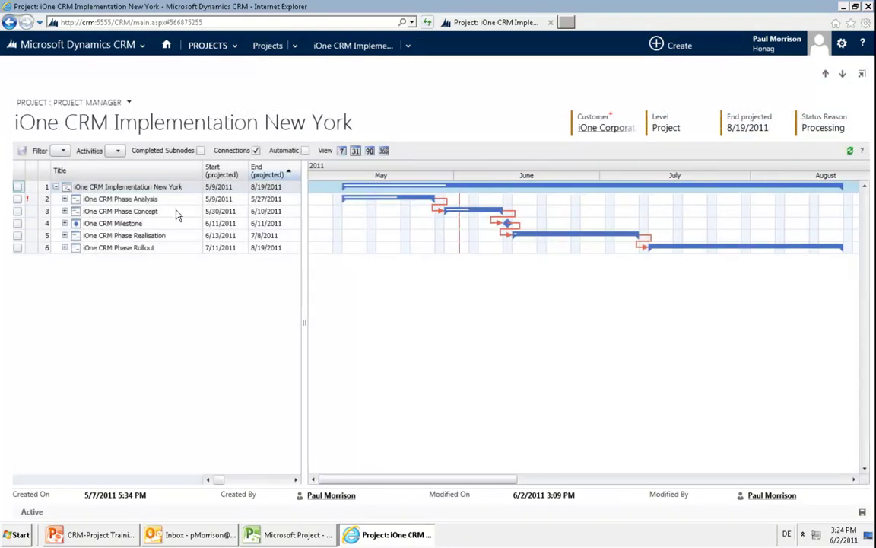
pyautogui.click(65, 199)
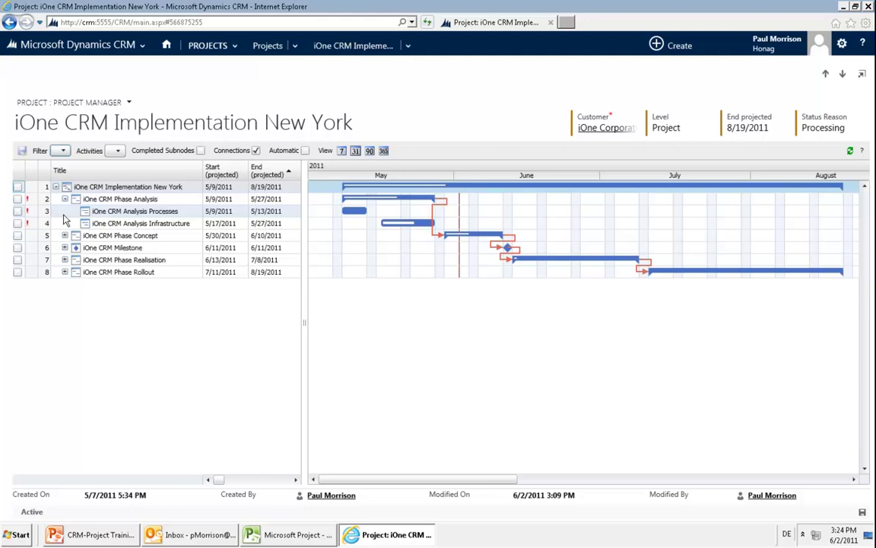
pyautogui.click(118, 149)
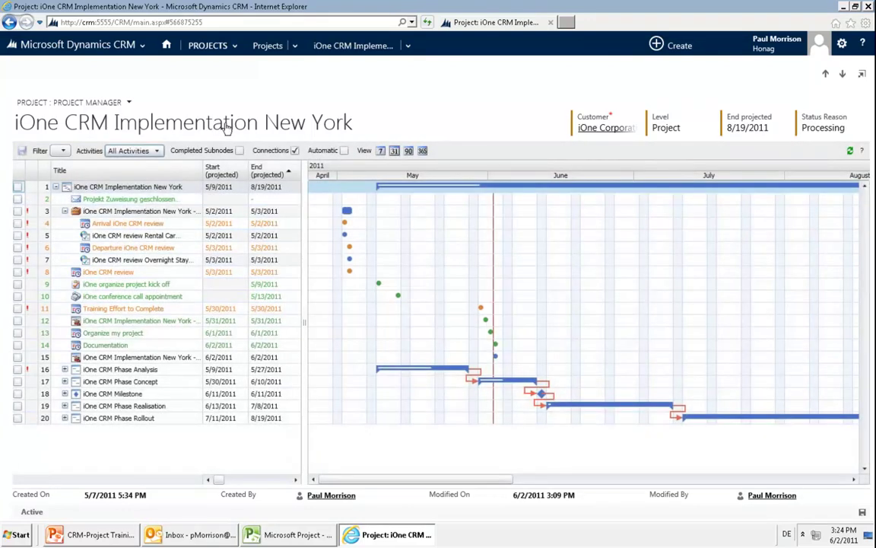
pyautogui.click(343, 46)
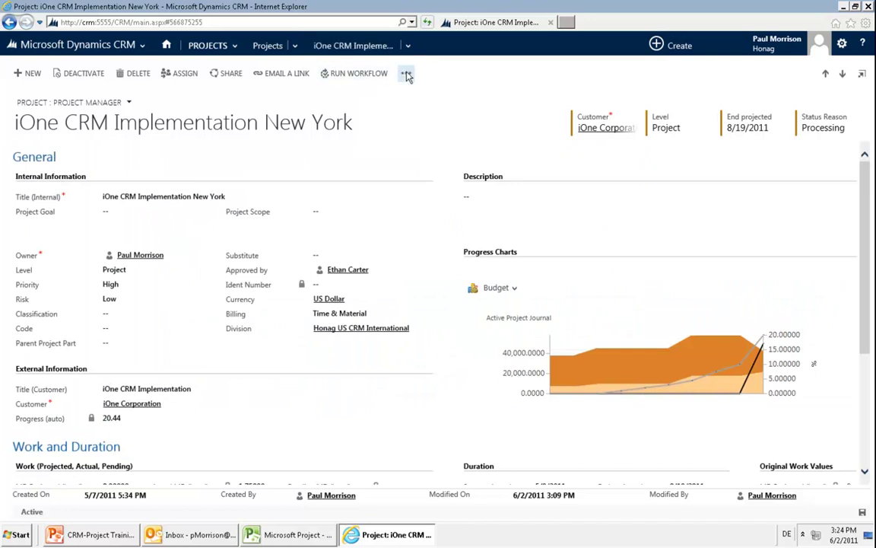
# - Export the project to Microsoft Project XML as 'iOne CRM Implementation New York' on the desktop
pyautogui.click(406, 73)
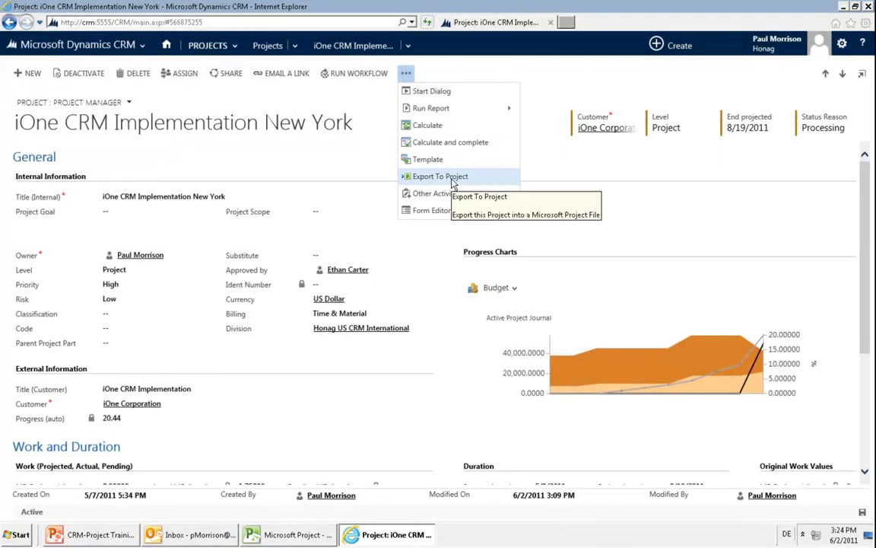
pyautogui.click(441, 177)
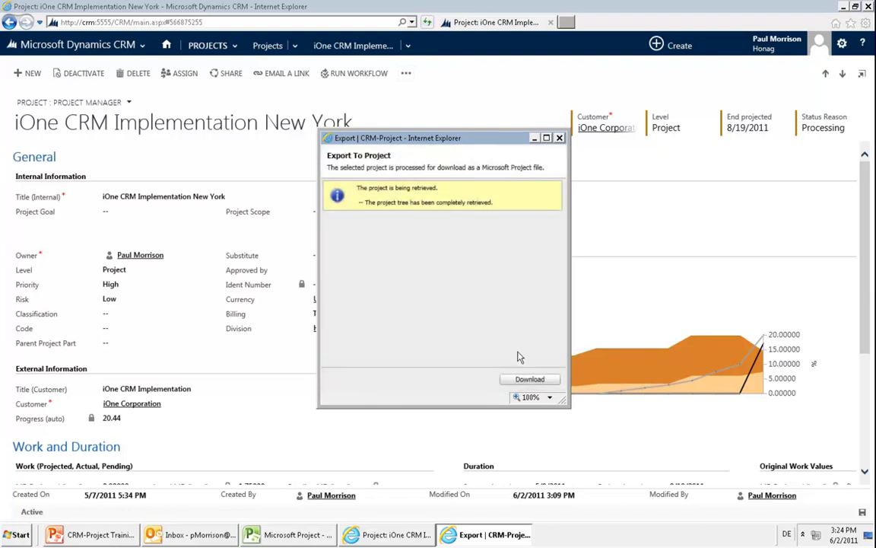
pyautogui.click(517, 378)
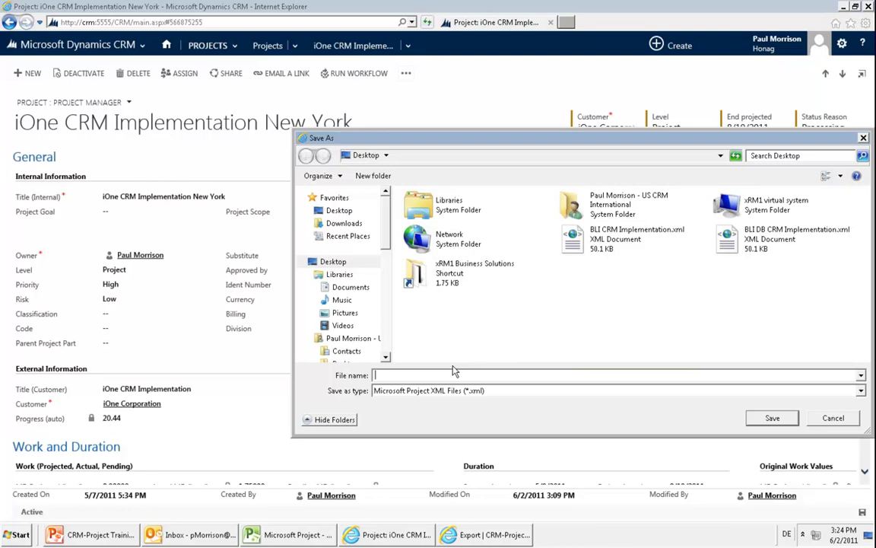
pyautogui.write('iO')
pyautogui.write('ne CR')
pyautogui.write('M Impl')
pyautogui.write('ementation New Yor')
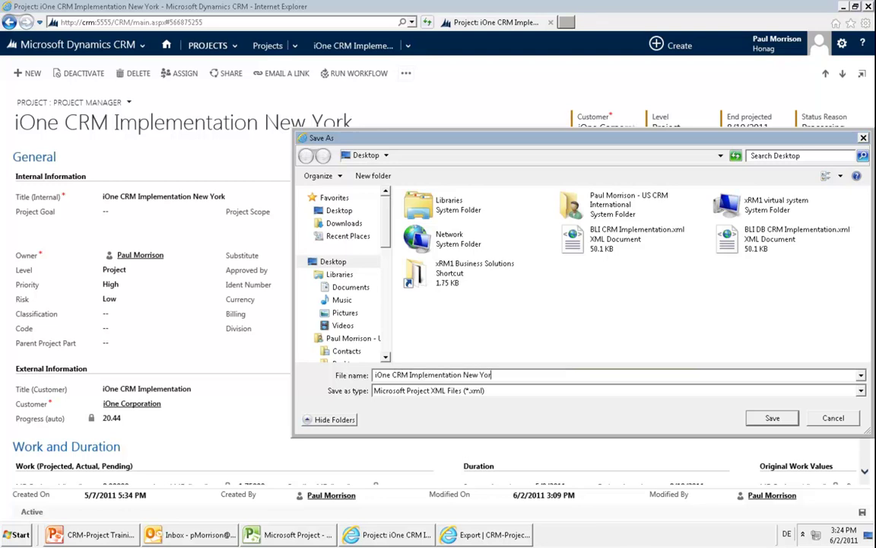
pyautogui.write('k')
pyautogui.click(772, 417)
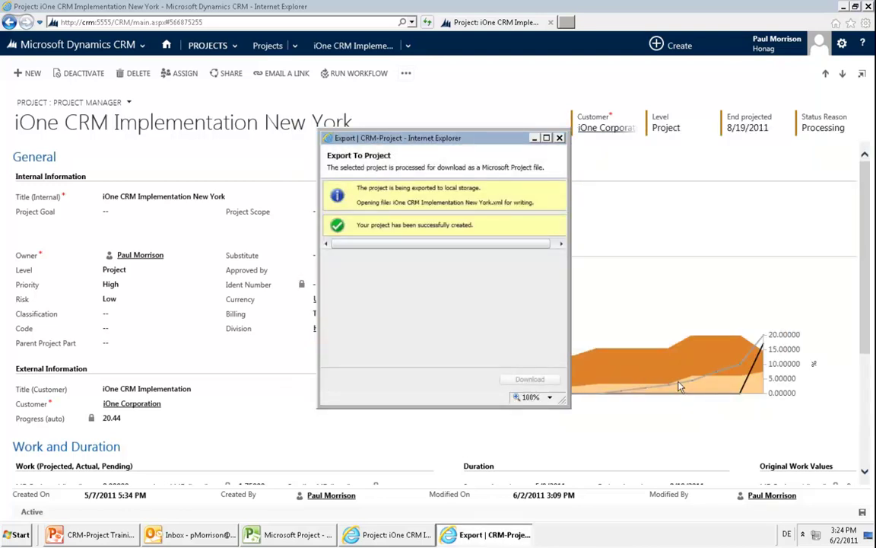
pyautogui.click(559, 138)
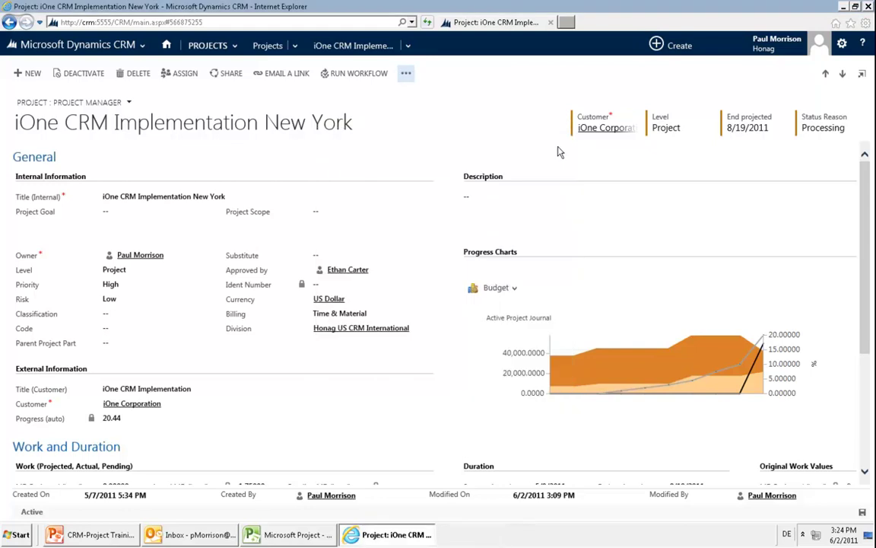
# - Import iOne CRM Implementation New York.xml into Microsoft Project as a new project
pyautogui.click(303, 537)
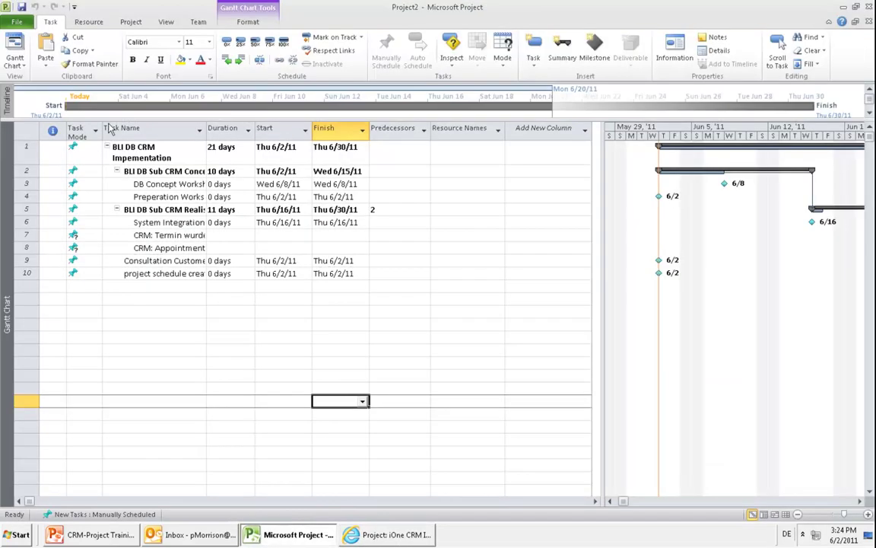
pyautogui.click(17, 21)
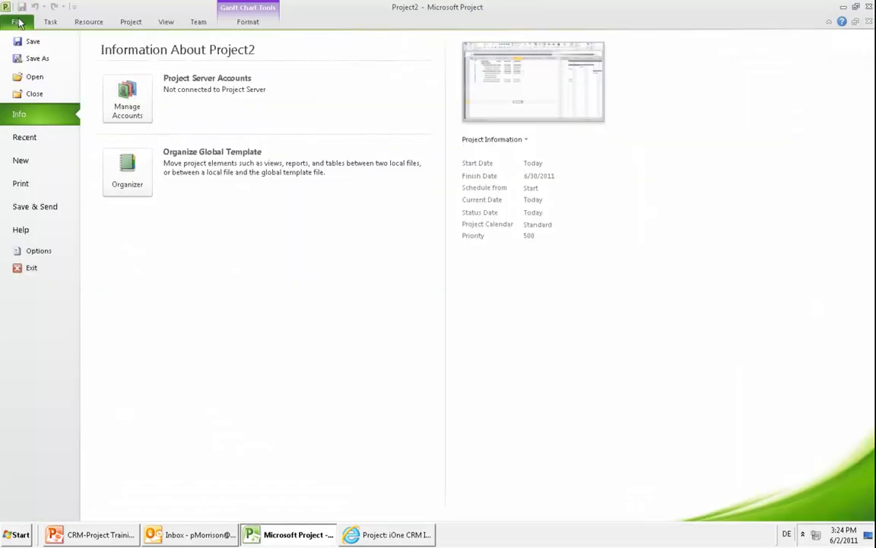
pyautogui.click(38, 76)
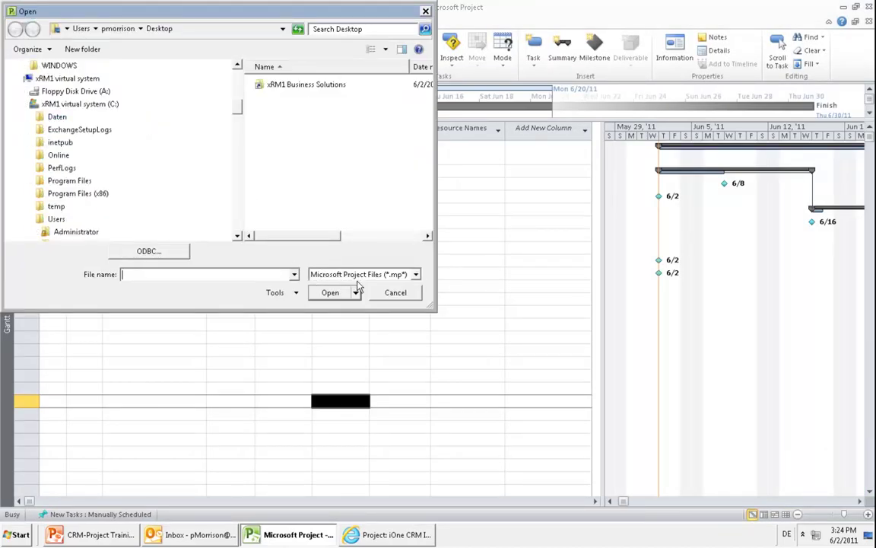
pyautogui.click(358, 274)
pyautogui.click(353, 406)
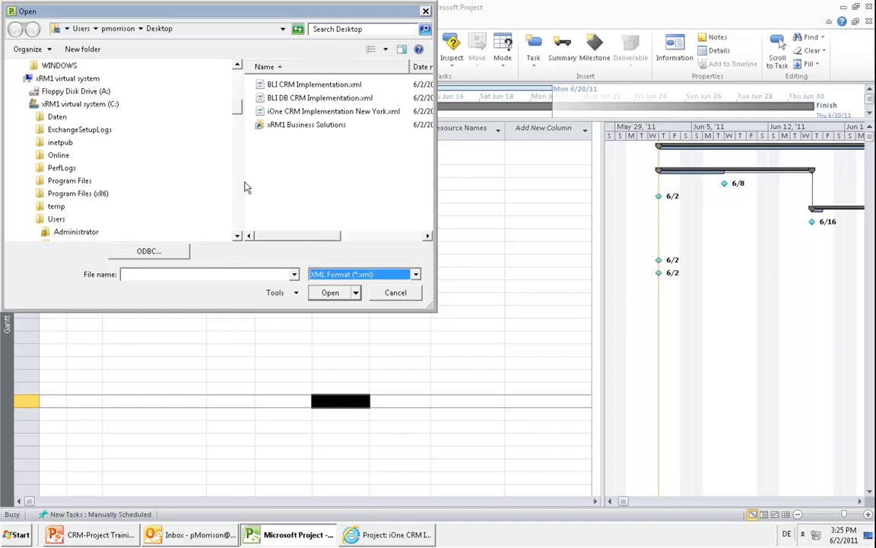
pyautogui.click(288, 112)
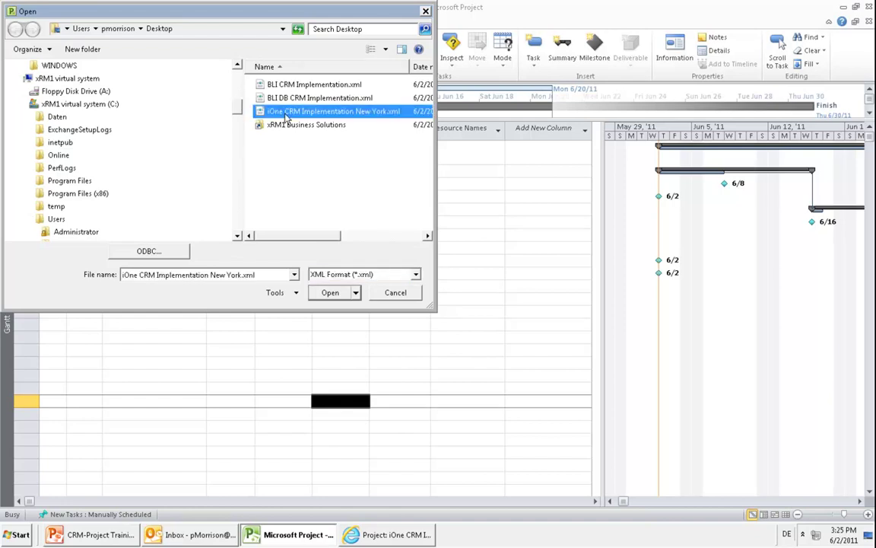
pyautogui.click(328, 293)
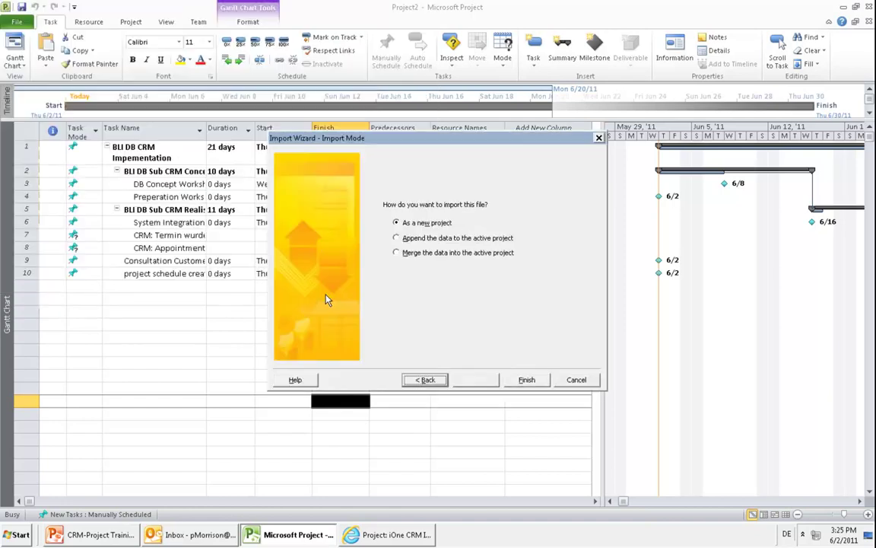
pyautogui.click(526, 379)
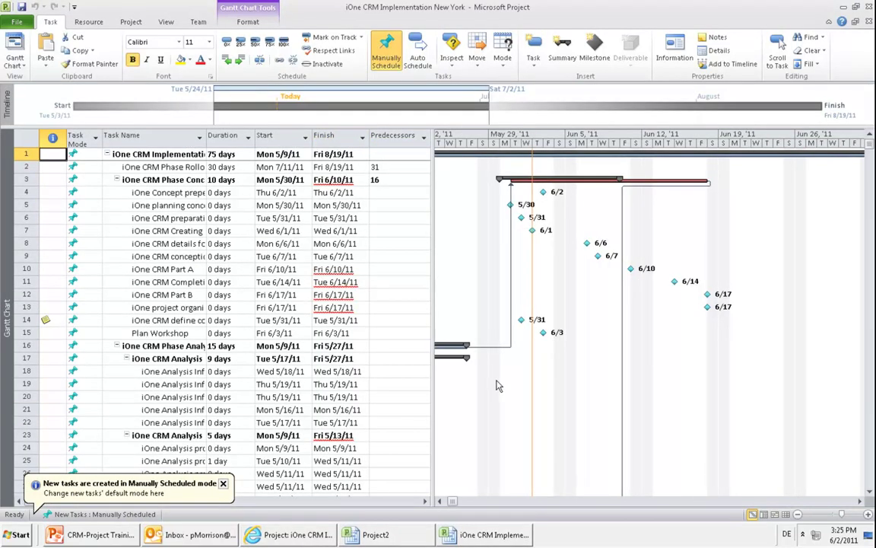
# - Widen the Task Name column and the task table to reveal Finish and Predecessors
pyautogui.moveTo(206, 135); pyautogui.dragTo(296, 135)
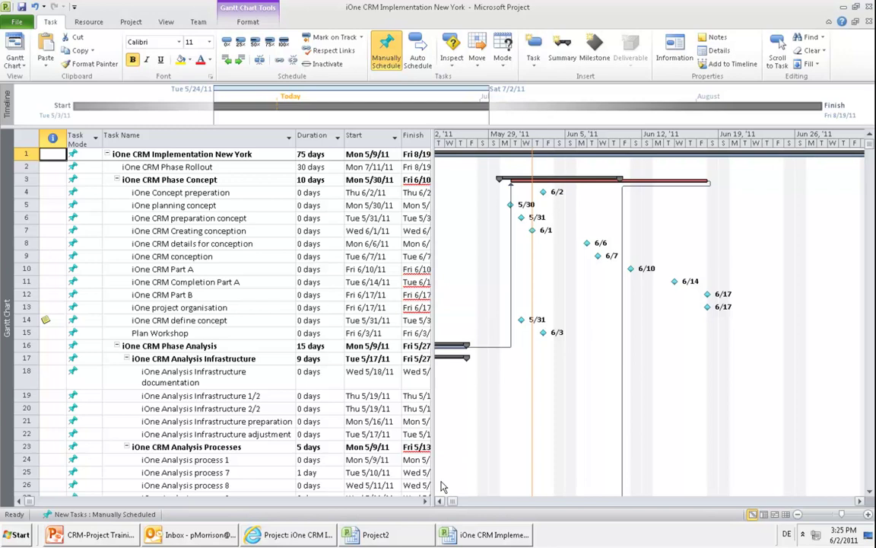
pyautogui.moveTo(433, 437); pyautogui.dragTo(391, 437)
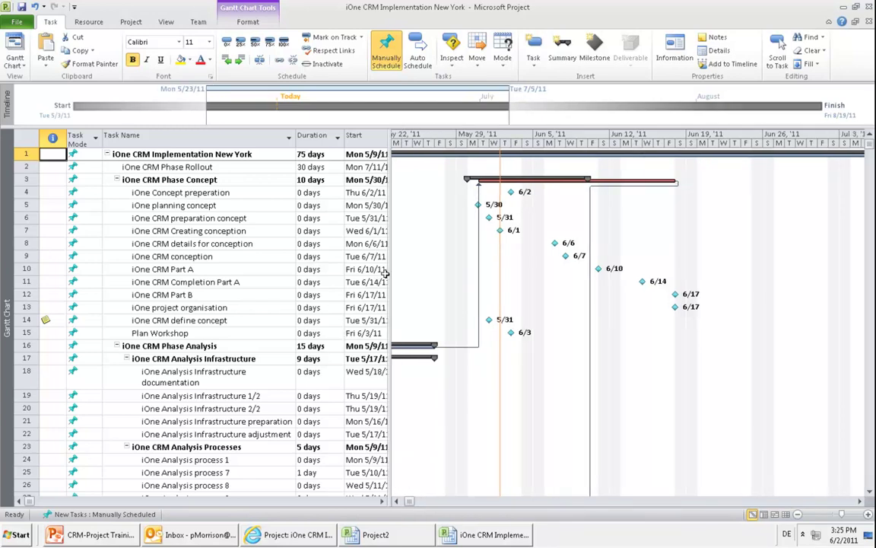
pyautogui.moveTo(388, 272); pyautogui.dragTo(544, 281)
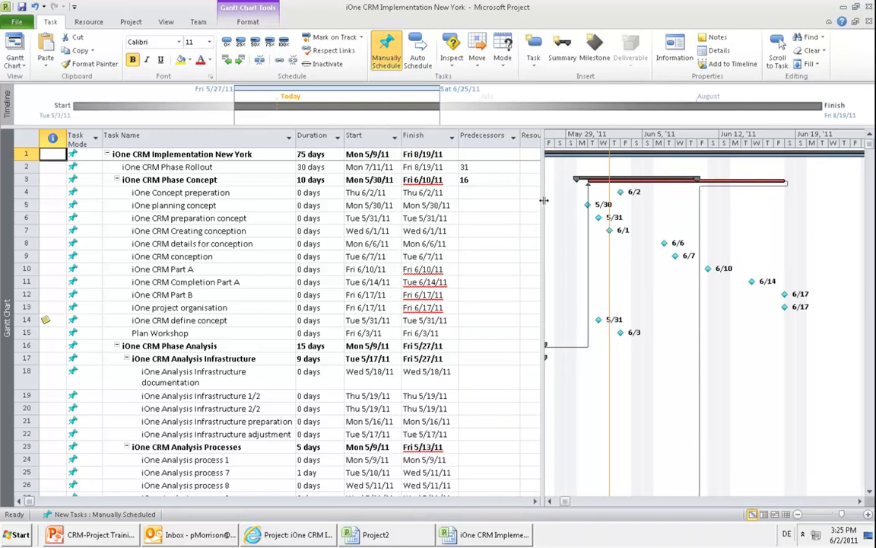
pyautogui.moveTo(543, 196)
pyautogui.mouseDown()
pyautogui.moveTo(599, 203)
pyautogui.moveTo(647, 190)
pyautogui.mouseUp()
# - Add the CRM-Project (Outline Code1) field as a new task table column
pyautogui.click(616, 136)
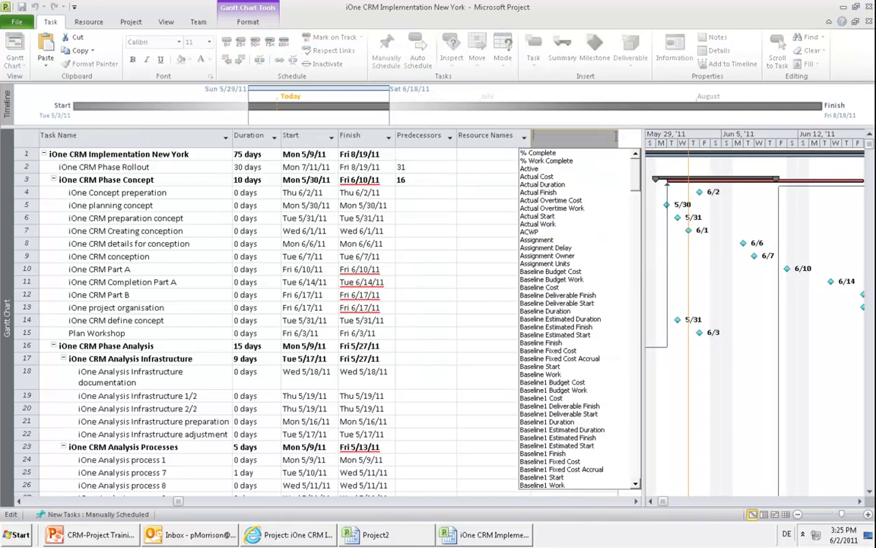
pyautogui.write('crm Code ( Text2')
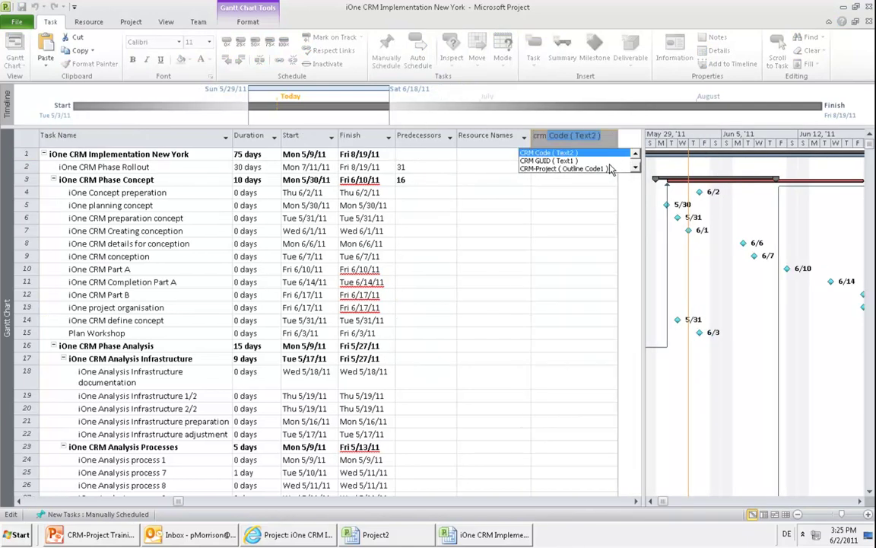
pyautogui.click(611, 168)
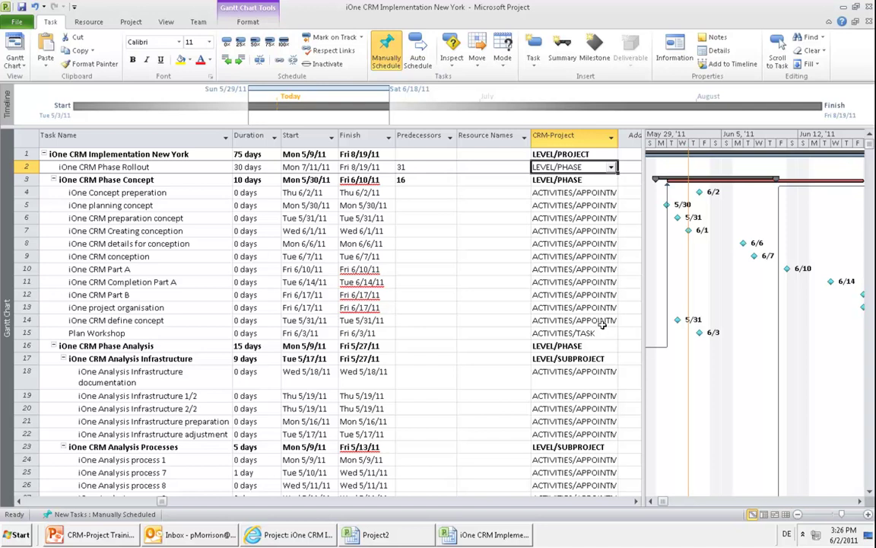
# - Show the PowerPoint slideshow, then end it on slide 61, Microsoft Project File
pyautogui.click(98, 535)
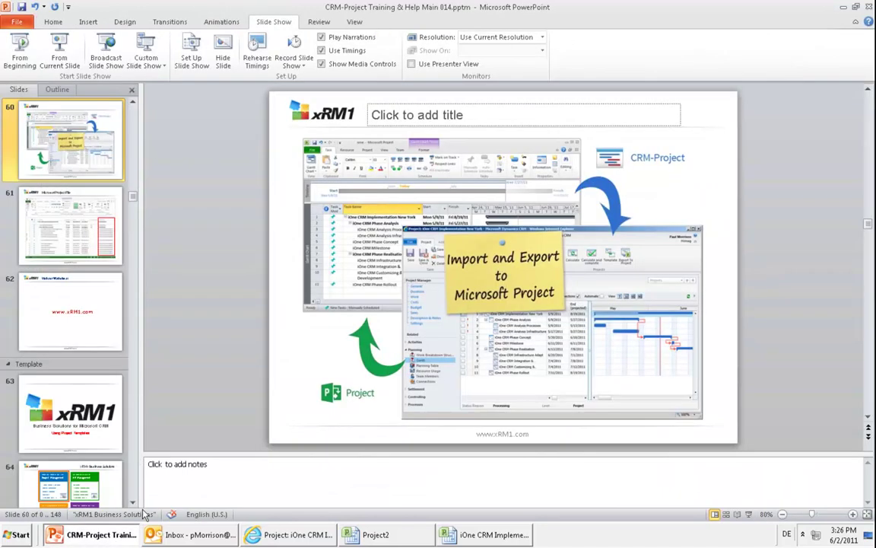
pyautogui.click(59, 51)
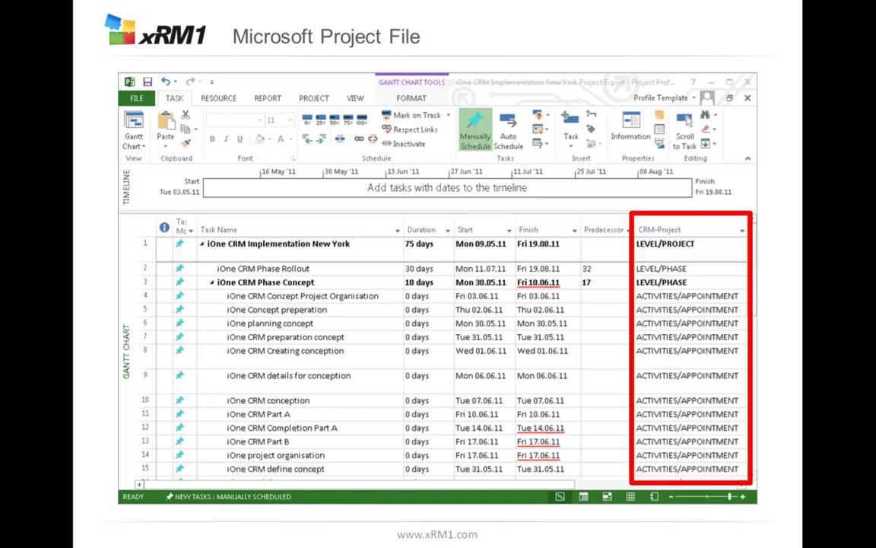
pyautogui.press('Escape')
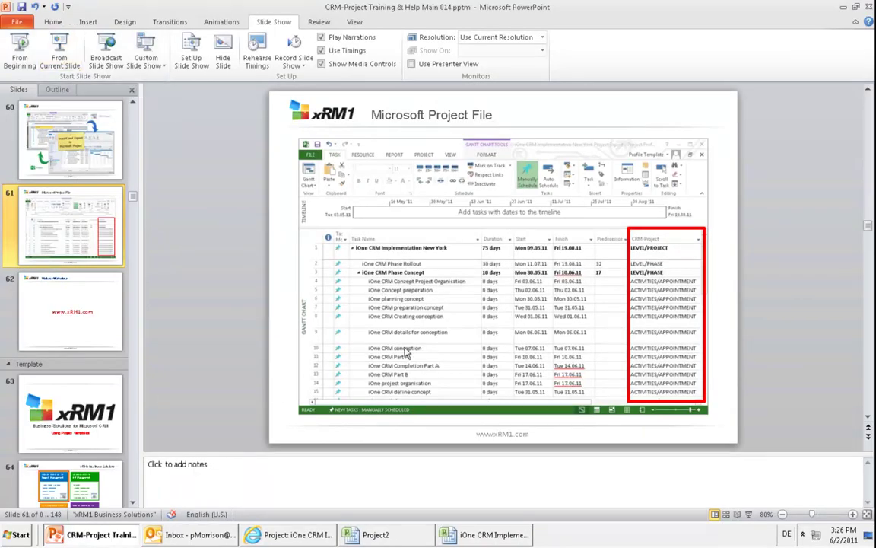
# - Begin adding a crm column in Project2, then return to the CRM project record
pyautogui.click(387, 536)
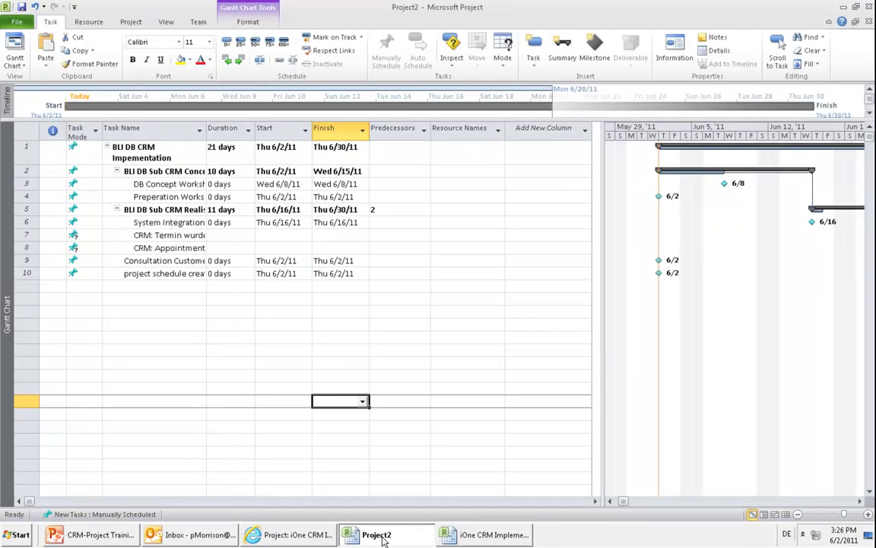
pyautogui.click(543, 127)
pyautogui.write('crm')
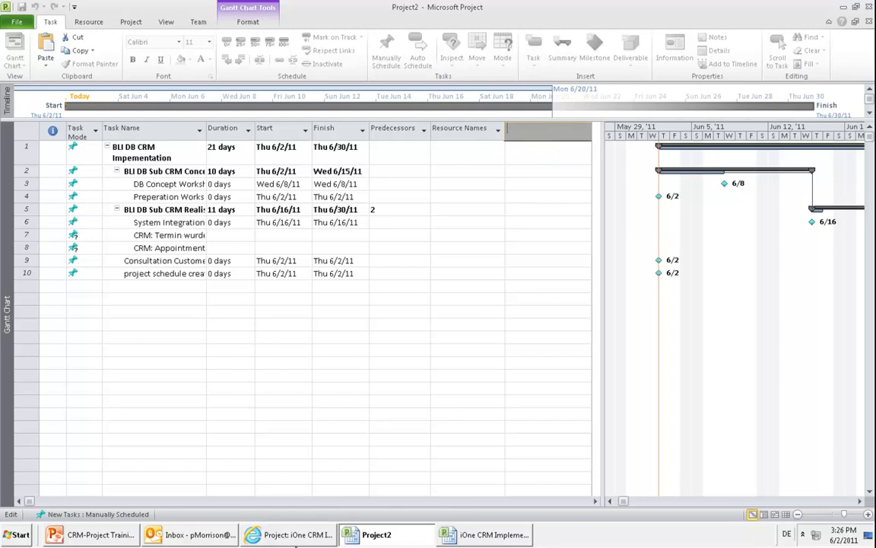
pyautogui.click(293, 534)
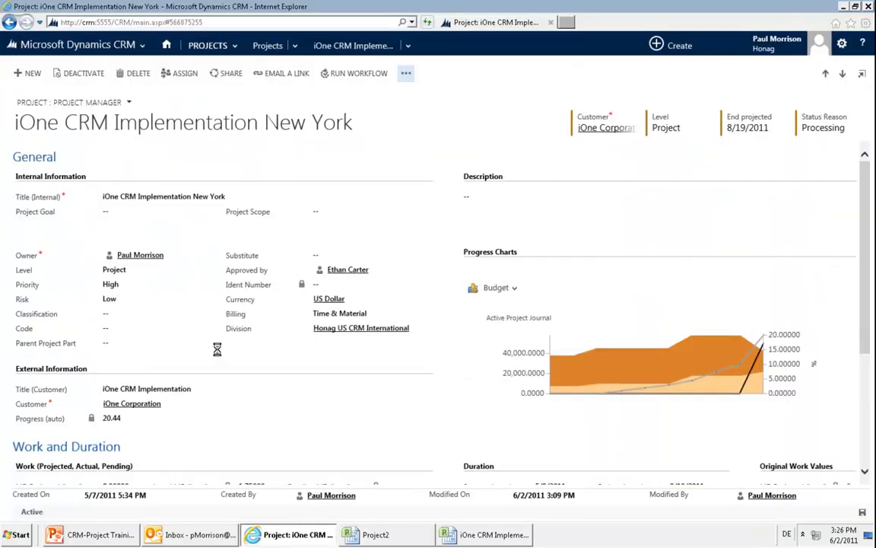
# - Download the CRM project import template and save it to the desktop as Template.xml
pyautogui.click(269, 49)
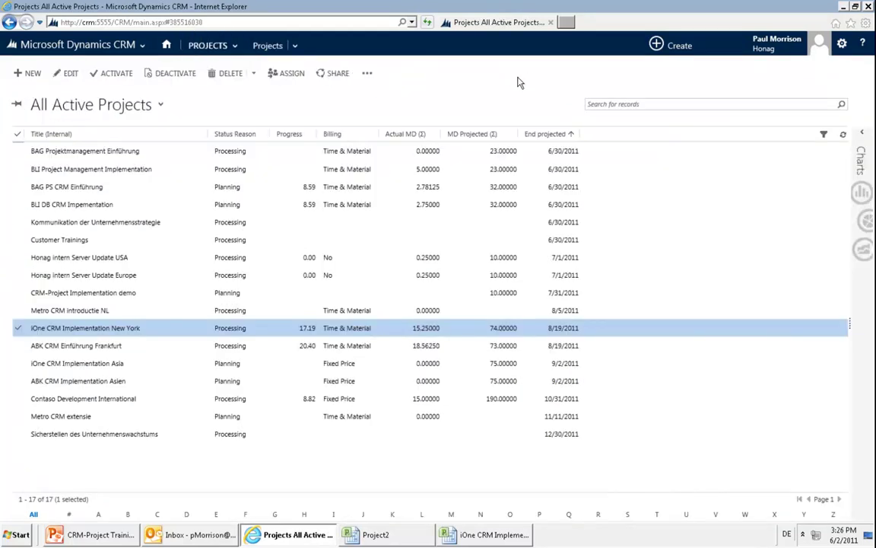
pyautogui.click(366, 73)
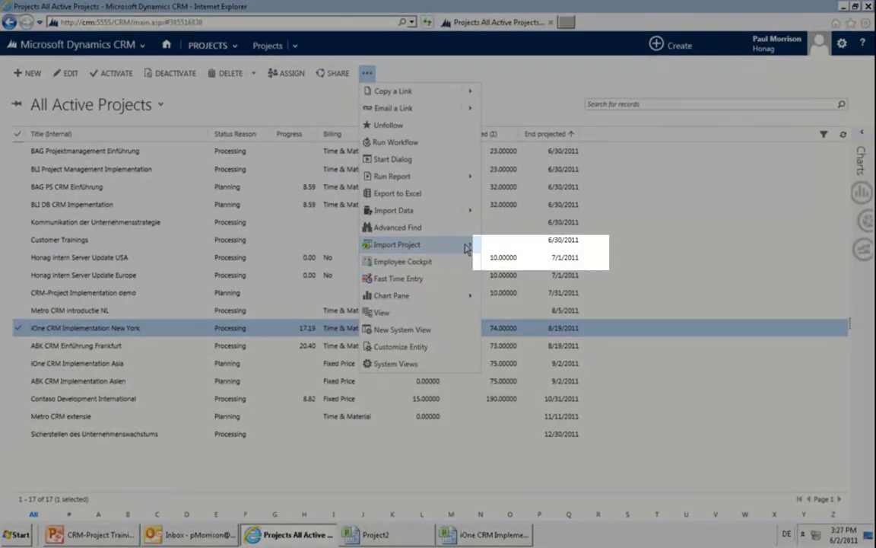
pyautogui.click(403, 244)
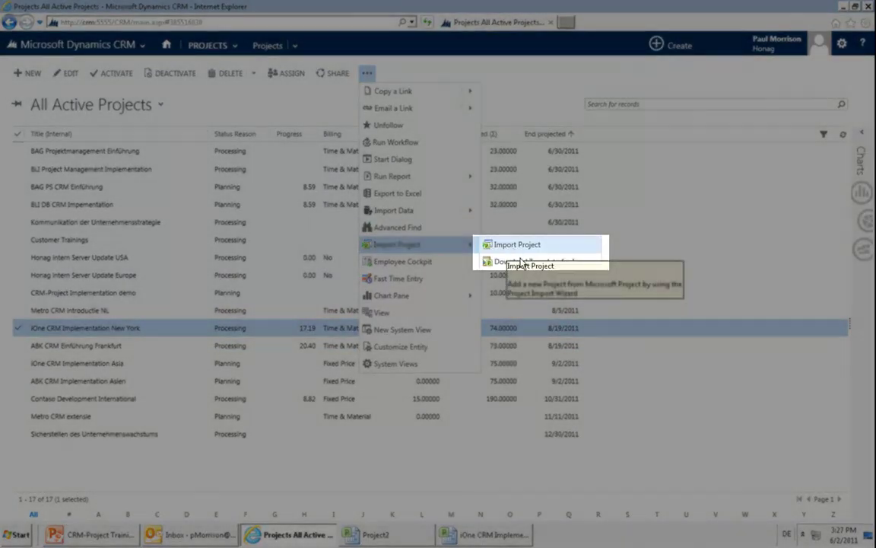
pyautogui.click(515, 248)
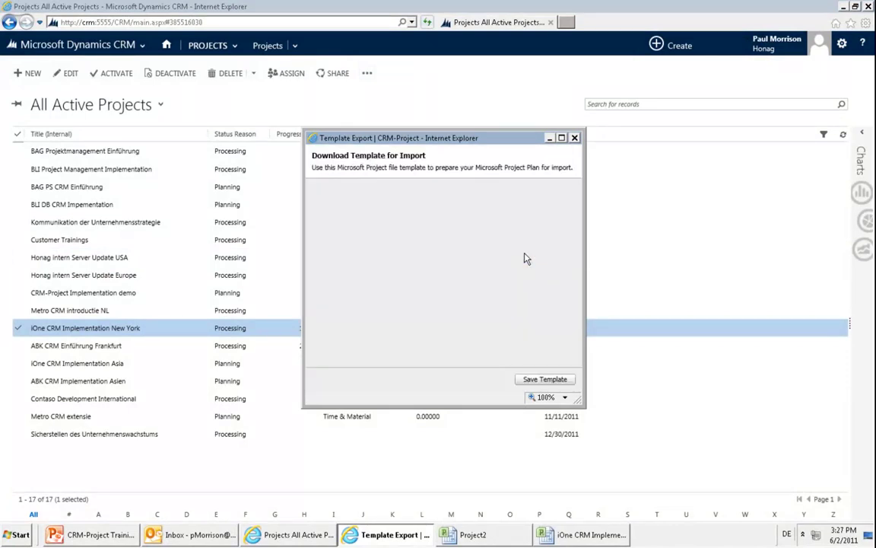
pyautogui.click(553, 380)
pyautogui.write('Template')
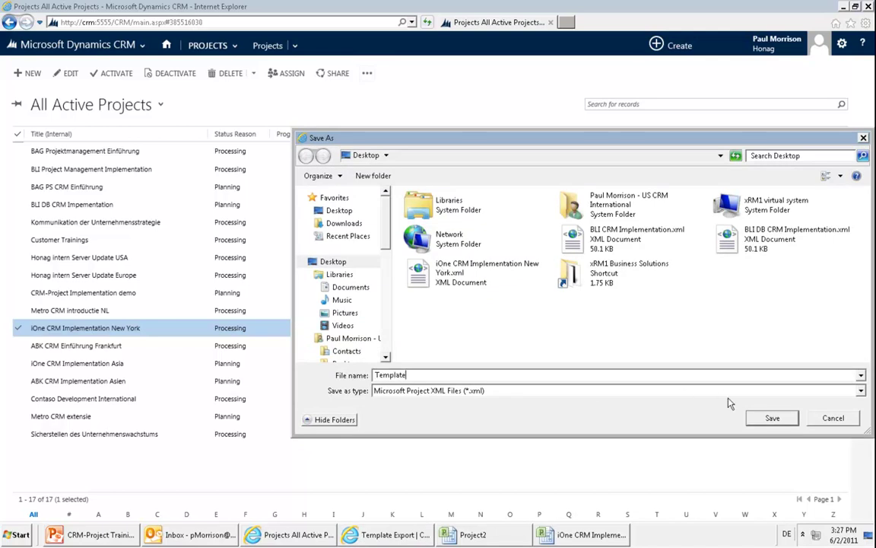
pyautogui.click(772, 418)
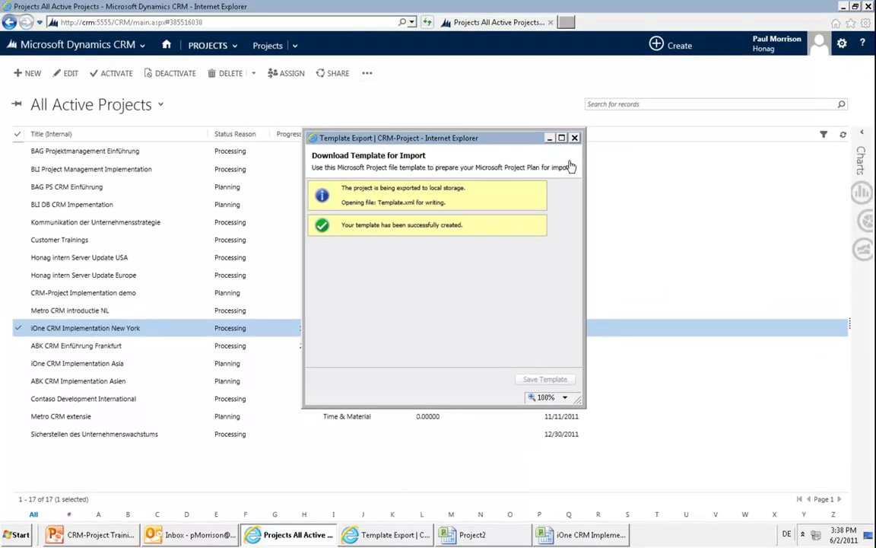
# - Open Template.xml from the Desktop in Microsoft Project using the XML Format file type
pyautogui.click(576, 136)
pyautogui.click(376, 535)
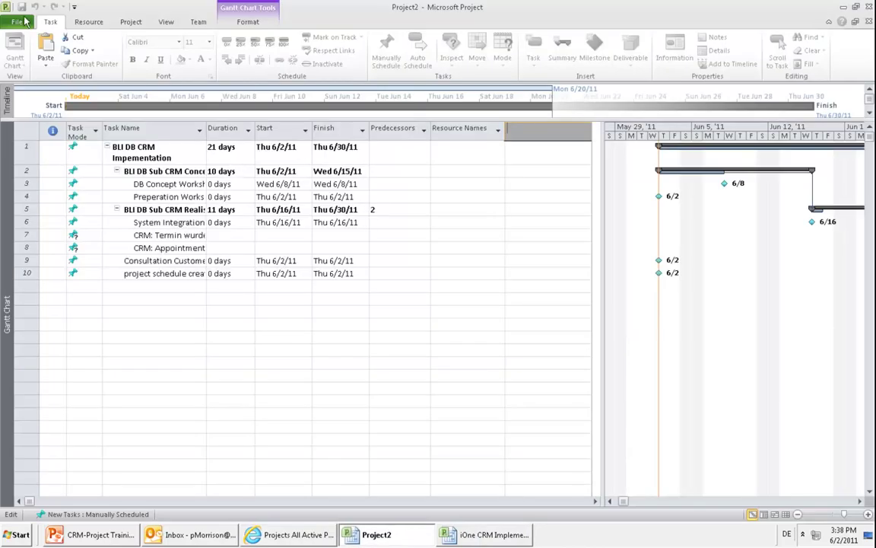
pyautogui.click(17, 22)
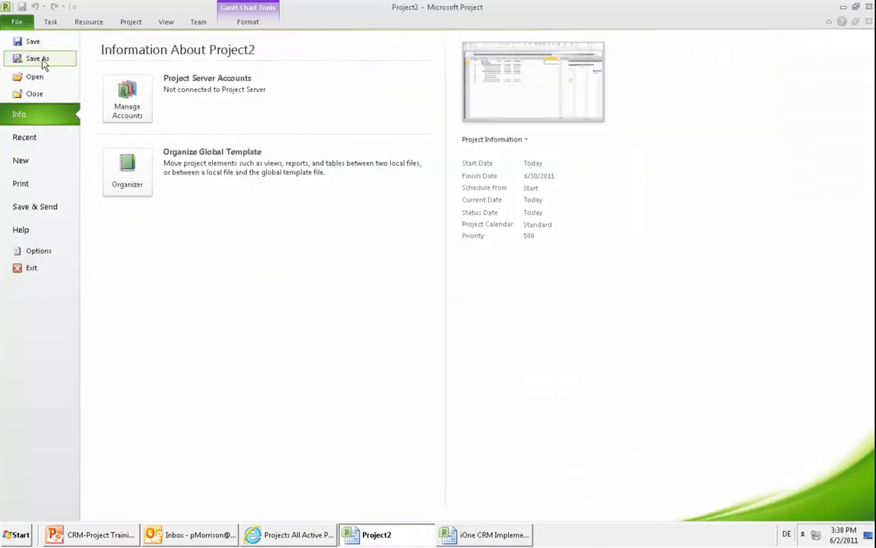
pyautogui.click(34, 76)
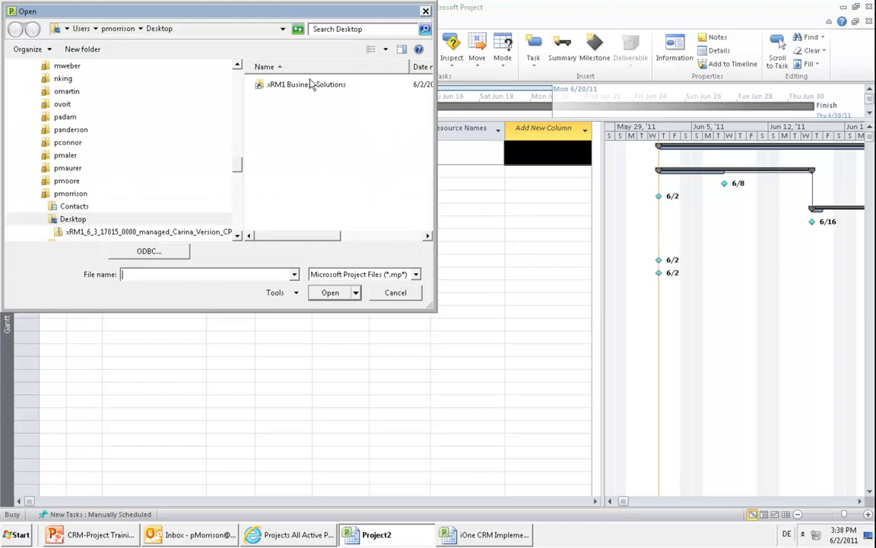
pyautogui.moveTo(237, 164); pyautogui.dragTo(238, 82)
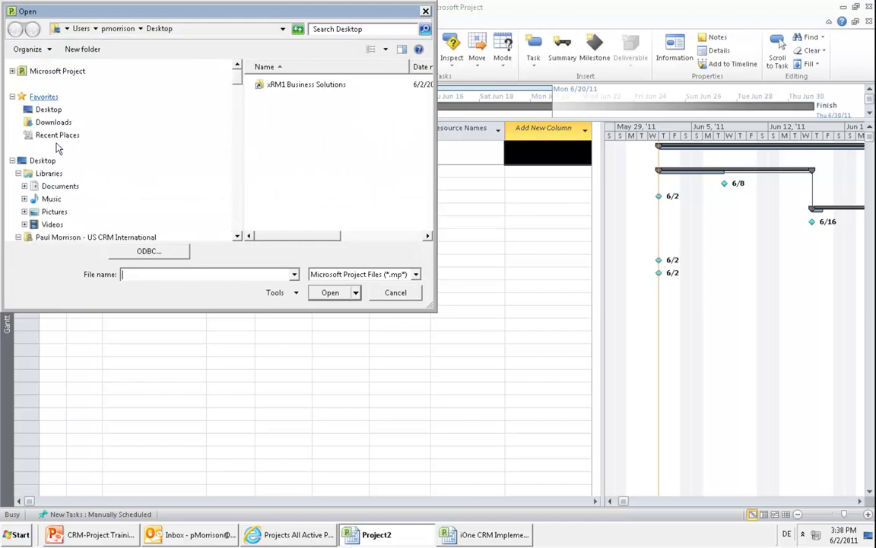
pyautogui.click(47, 111)
pyautogui.click(336, 274)
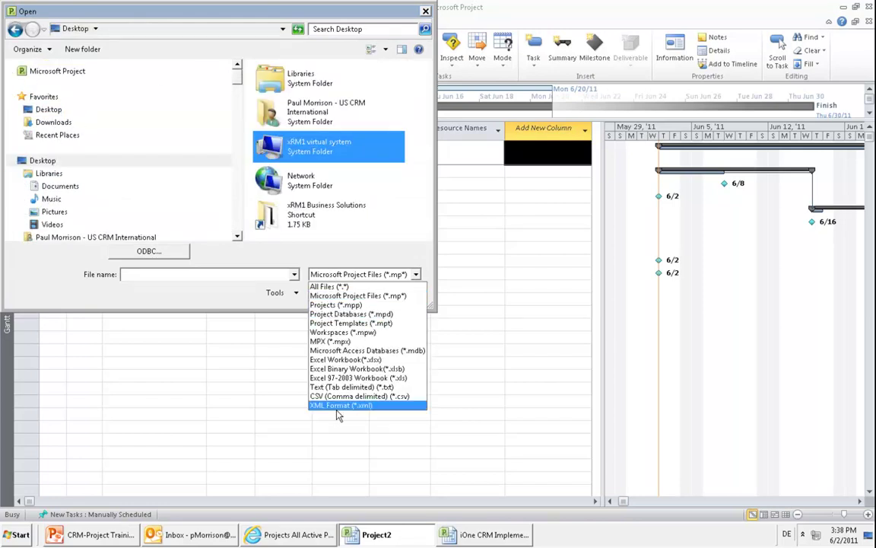
pyautogui.click(337, 405)
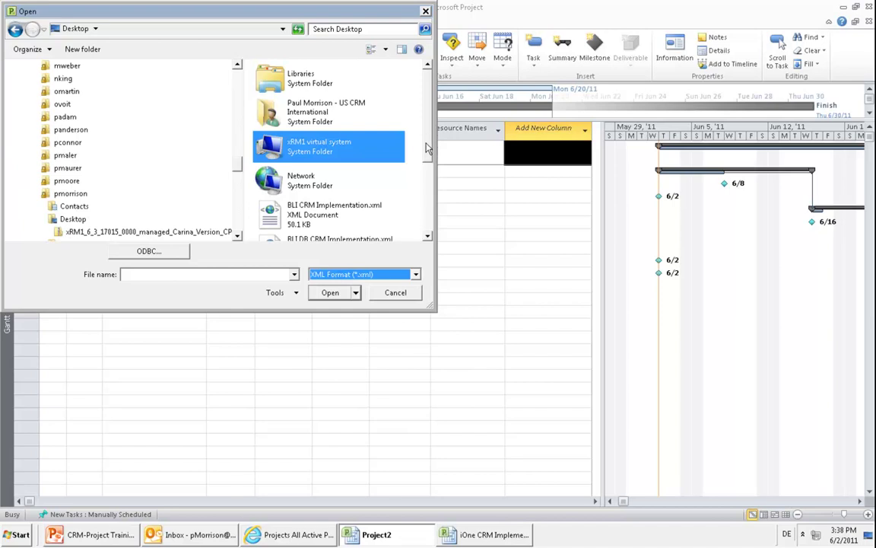
pyautogui.scroll(-3, 427, 148)
pyautogui.click(308, 226)
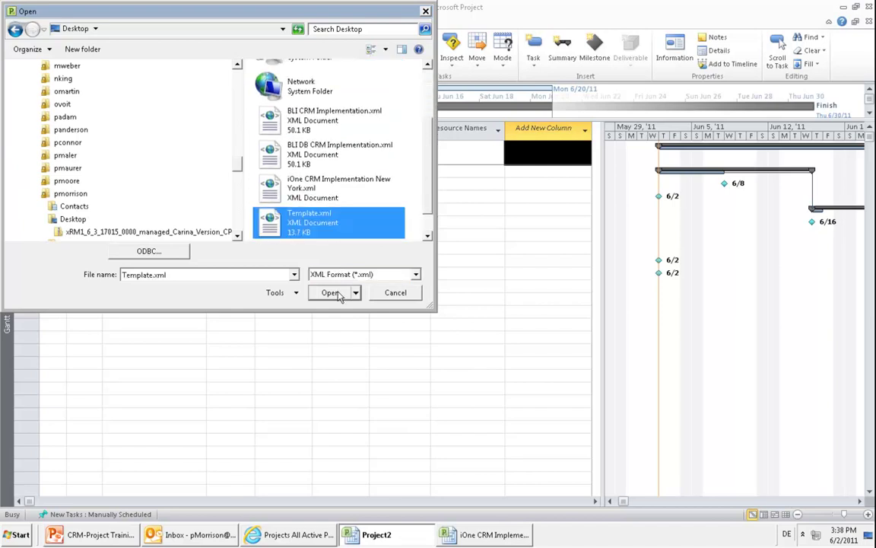
pyautogui.click(331, 293)
# - Add a CRM-Project (Outline Code1) column to the Template plan, then return to Project2
pyautogui.click(526, 382)
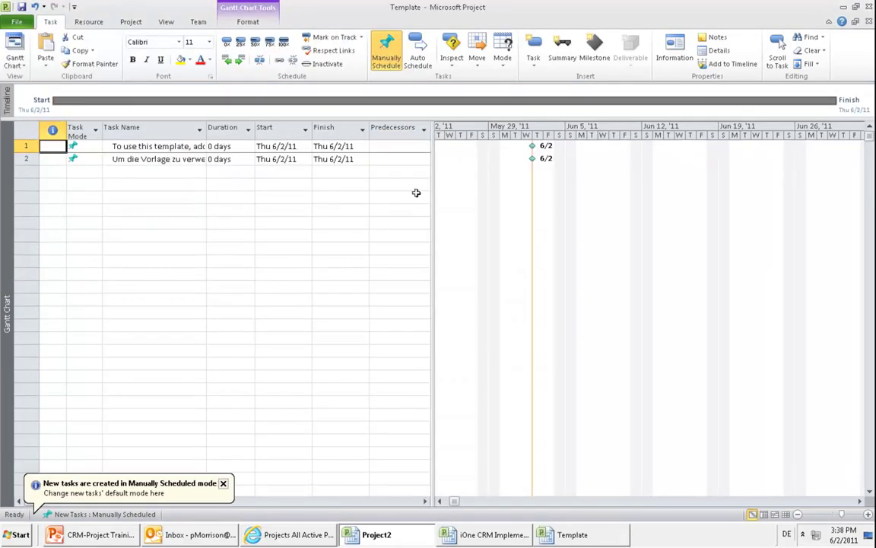
pyautogui.moveTo(431, 195); pyautogui.dragTo(659, 195)
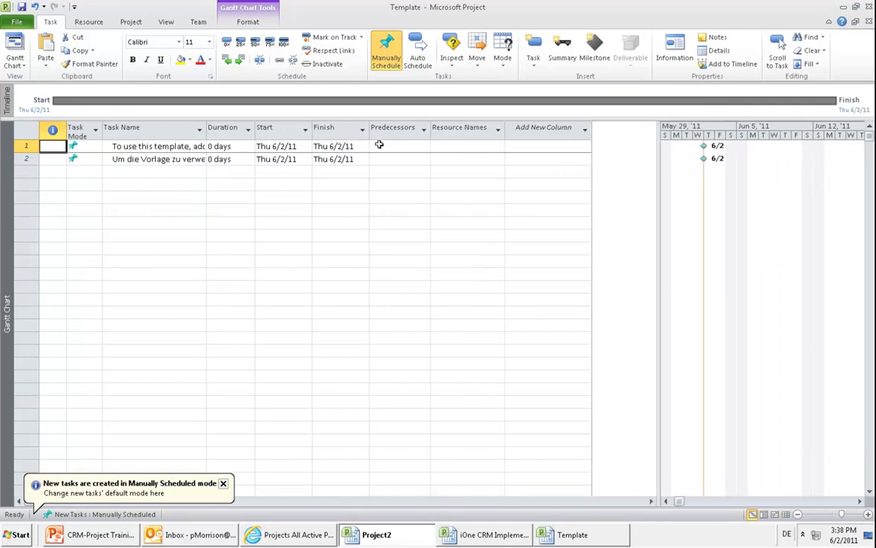
pyautogui.click(524, 128)
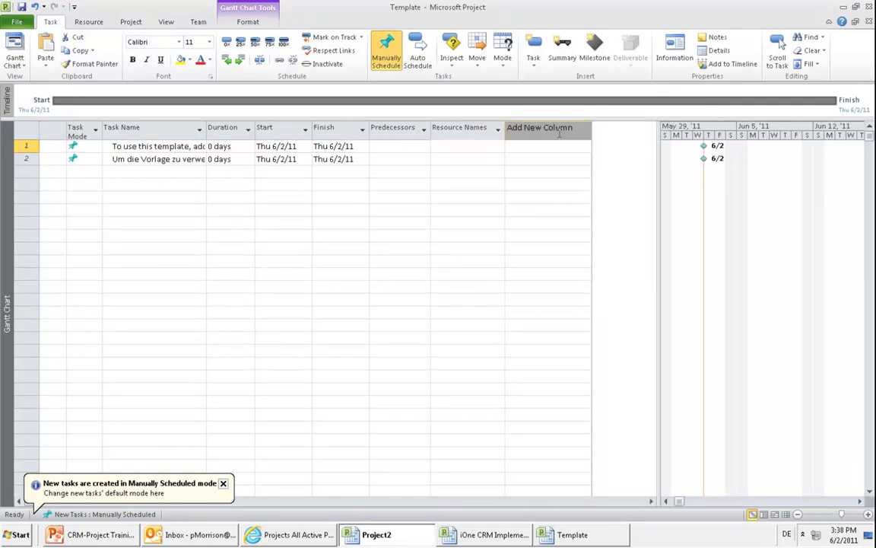
pyautogui.write('crm')
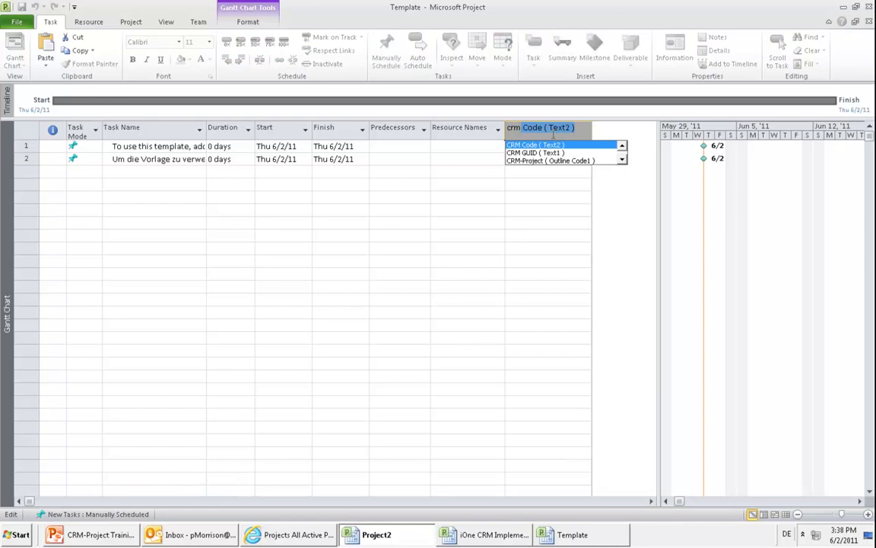
pyautogui.press('Down')
pyautogui.press('Down')
pyautogui.press('Return')
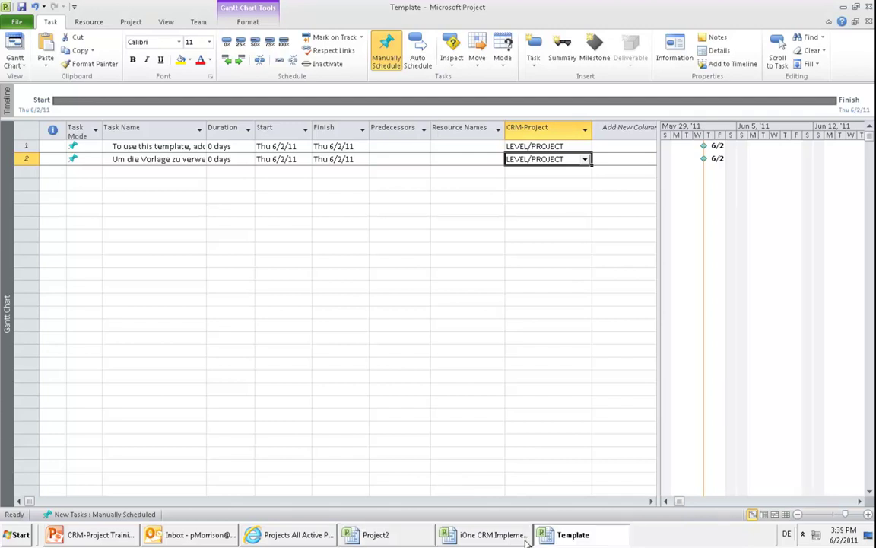
pyautogui.hotkey('alt', 'Tab')
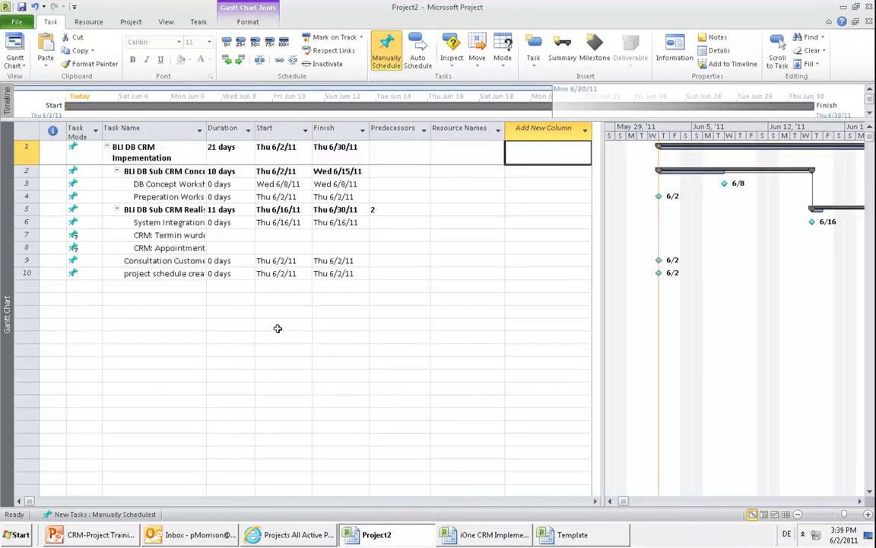
# - Copy the ten BLI DB CRM tasks from Project2 into the Template and widen Task Name
pyautogui.moveTo(139, 158); pyautogui.dragTo(388, 278)
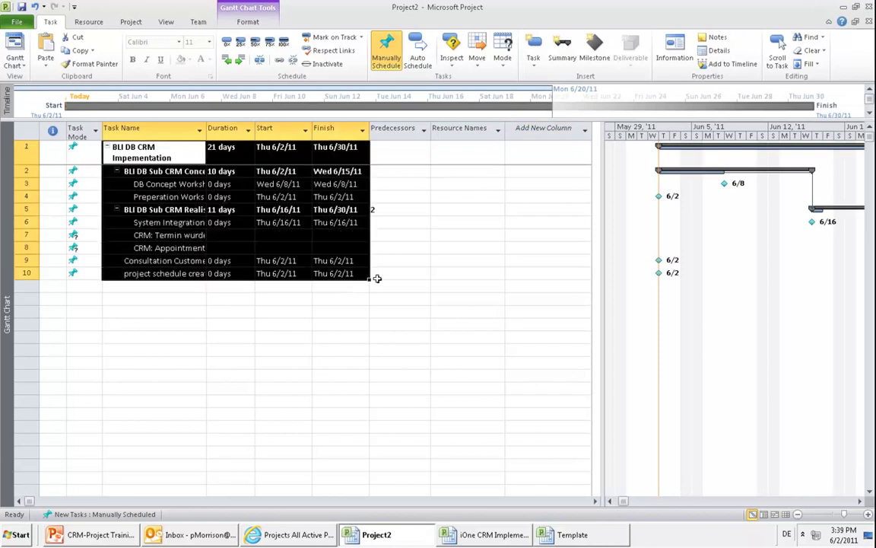
pyautogui.click(567, 534)
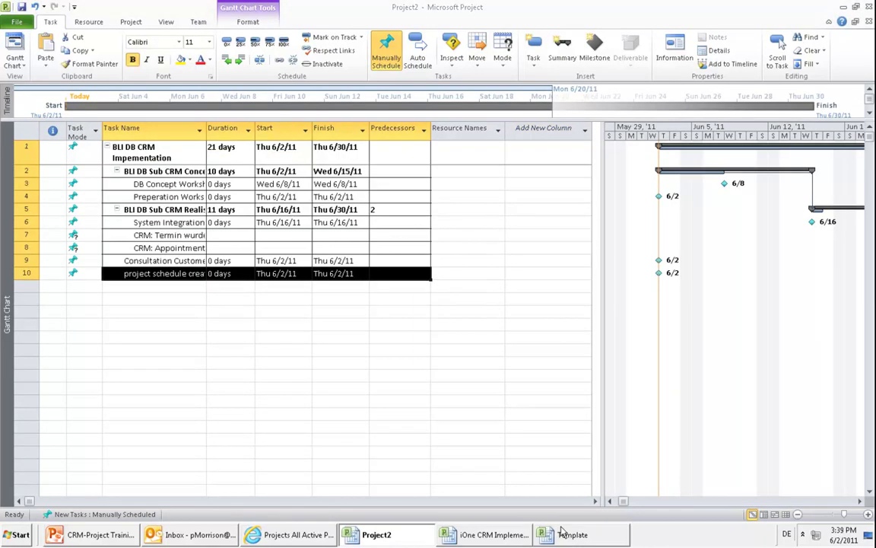
pyautogui.click(143, 146)
pyautogui.hotkey('ctrl', 'v')
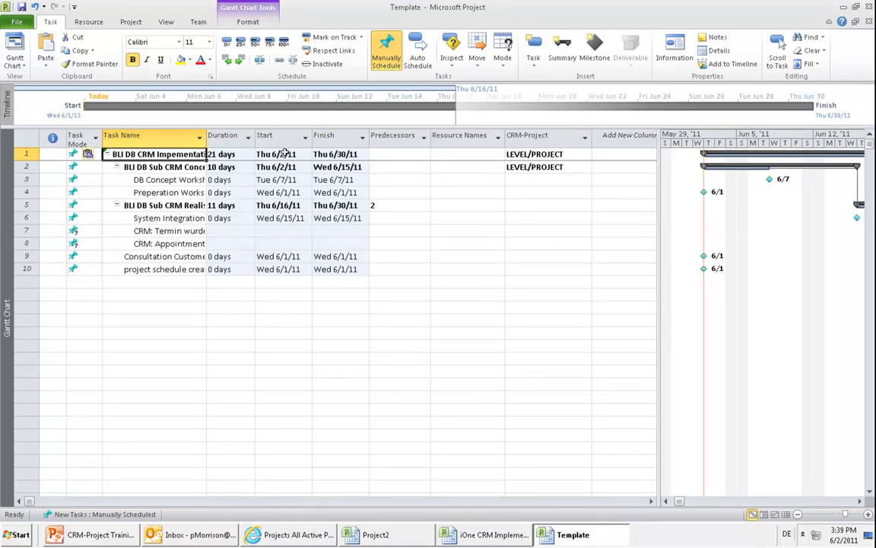
pyautogui.moveTo(206, 135); pyautogui.dragTo(240, 134)
# - Give the row 5 concept sub-phase the LEVEL/SUBPROJECT code
pyautogui.click(570, 167)
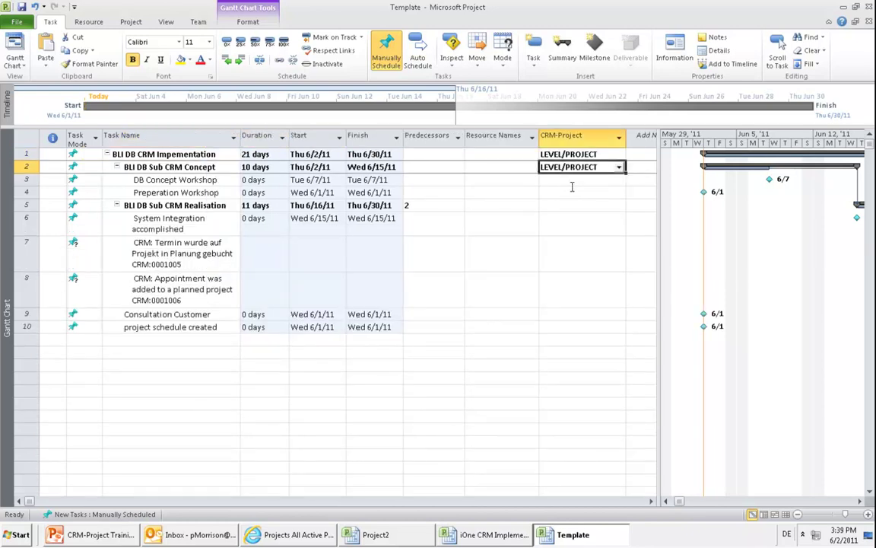
pyautogui.click(579, 205)
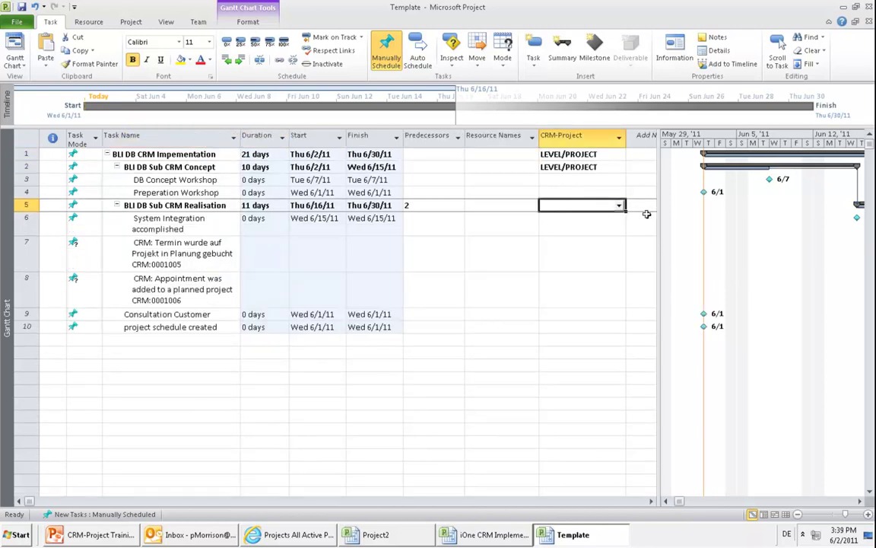
pyautogui.click(620, 206)
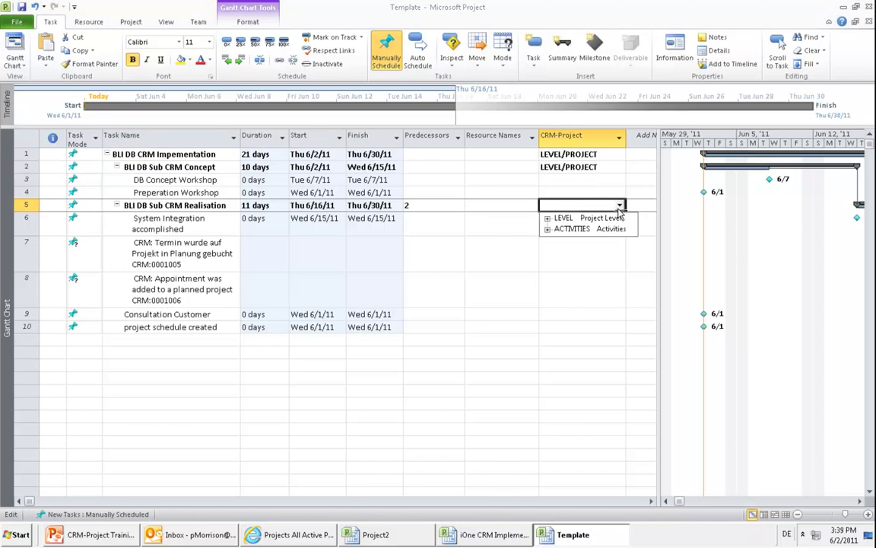
pyautogui.click(547, 228)
pyautogui.click(546, 218)
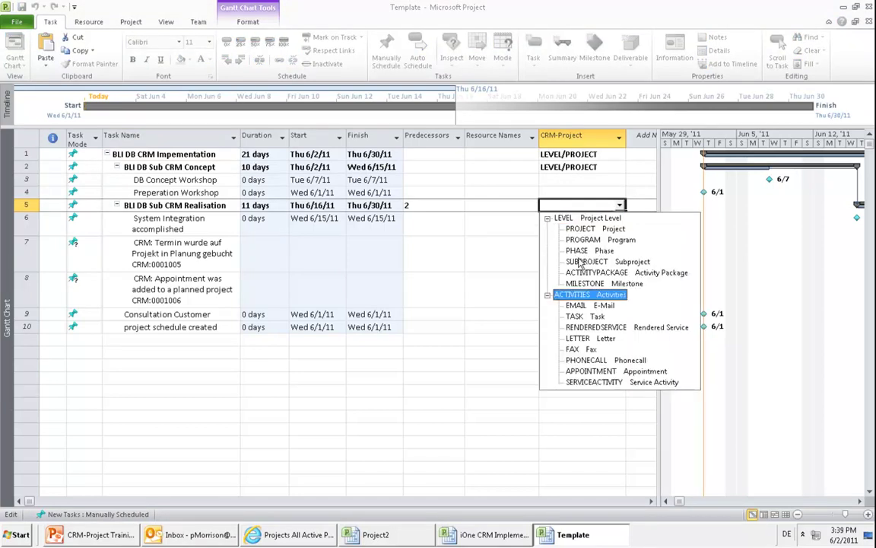
pyautogui.click(578, 256)
pyautogui.click(578, 180)
# - Code DB Concept Workshop (row 3) ACTIVITIES/APPOINTMENT, and copy it to rows 4 and 6
pyautogui.click(619, 179)
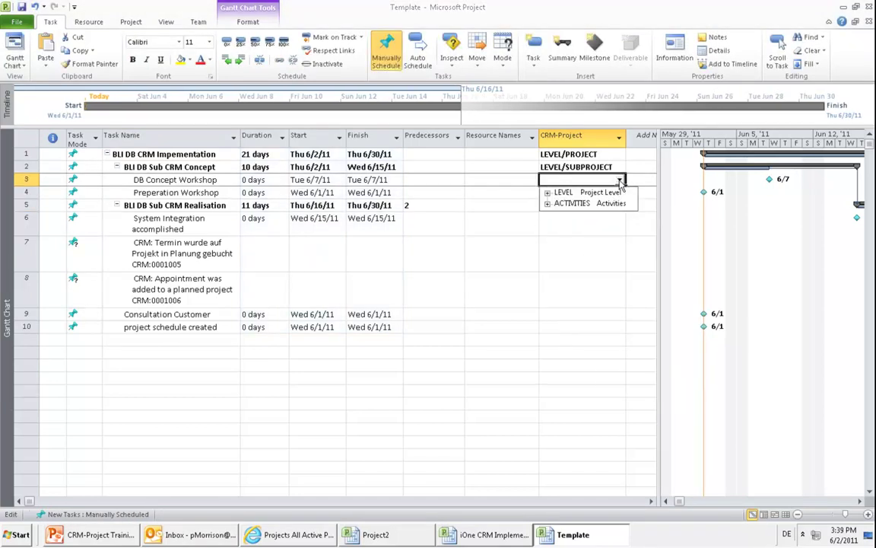
pyautogui.click(547, 203)
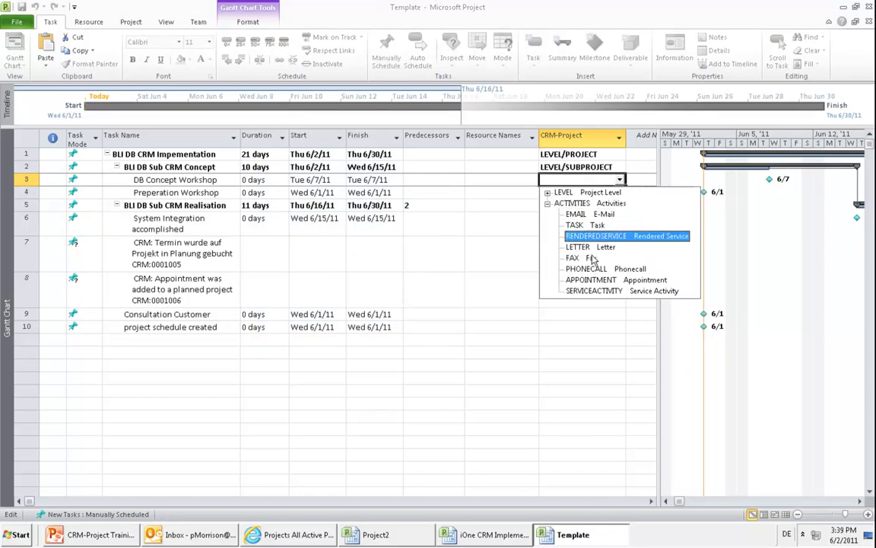
pyautogui.click(590, 280)
pyautogui.click(566, 193)
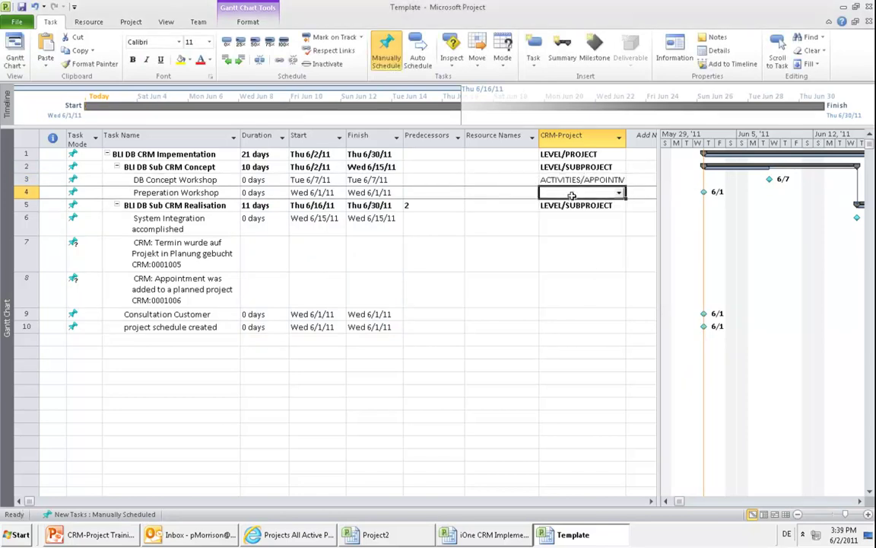
pyautogui.hotkey('ctrl', 'v')
pyautogui.click(574, 228)
pyautogui.hotkey('ctrl', 'v')
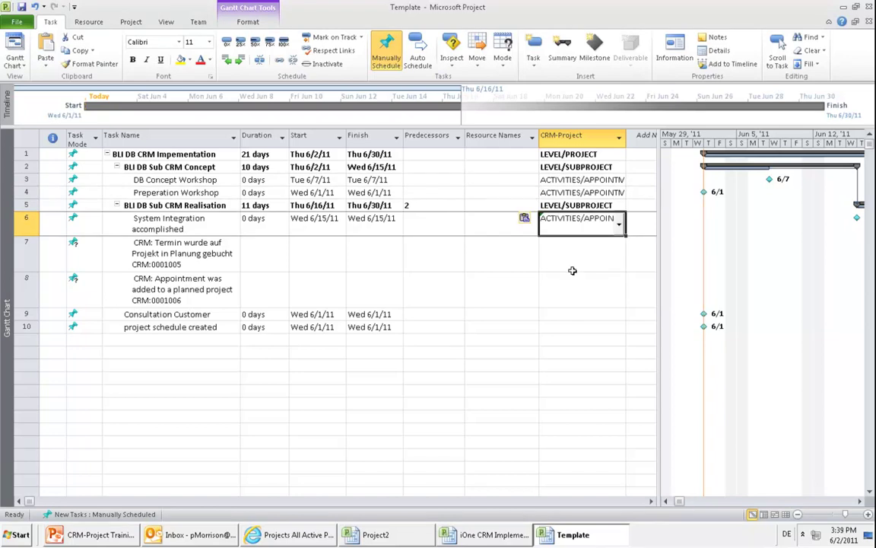
# - Give rows 7 and 8 the ACTIVITIES/EMAIL code
pyautogui.click(604, 255)
pyautogui.click(620, 253)
pyautogui.doubleClick(582, 289)
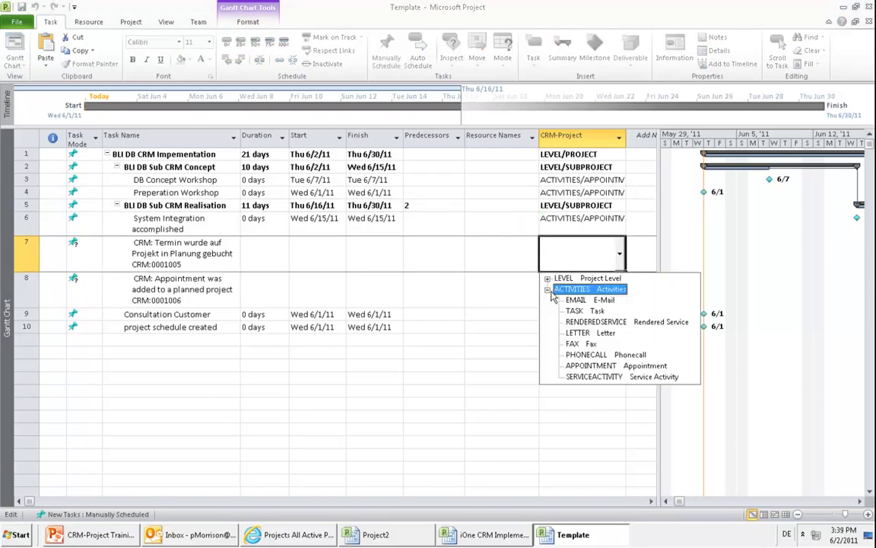
pyautogui.click(566, 301)
pyautogui.click(560, 281)
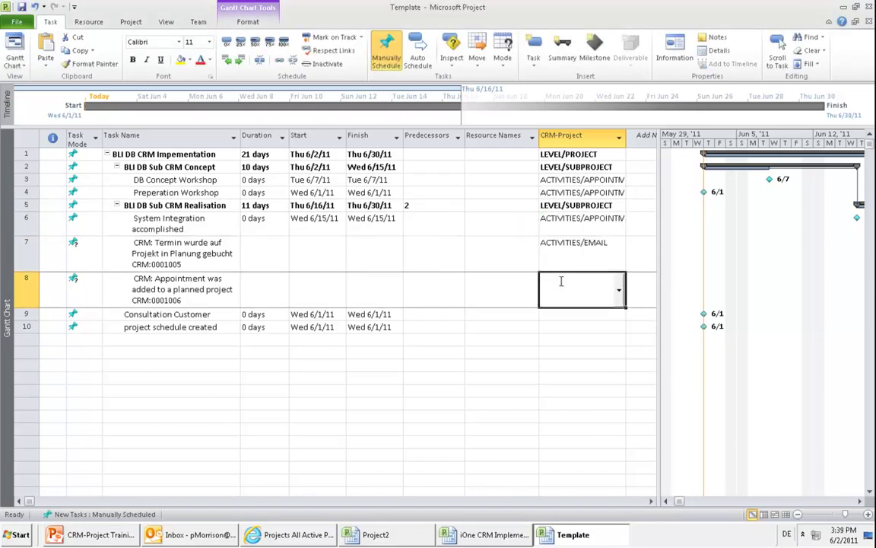
pyautogui.write('ACTIVITIES/EMAIL')
pyautogui.click(572, 314)
pyautogui.write('ACTIVITIES/TASK')
# - Code Consultation Customer ACTIVITIES/TASK and the last task LEVEL/MILESTONE, then narrow the table
pyautogui.click(619, 327)
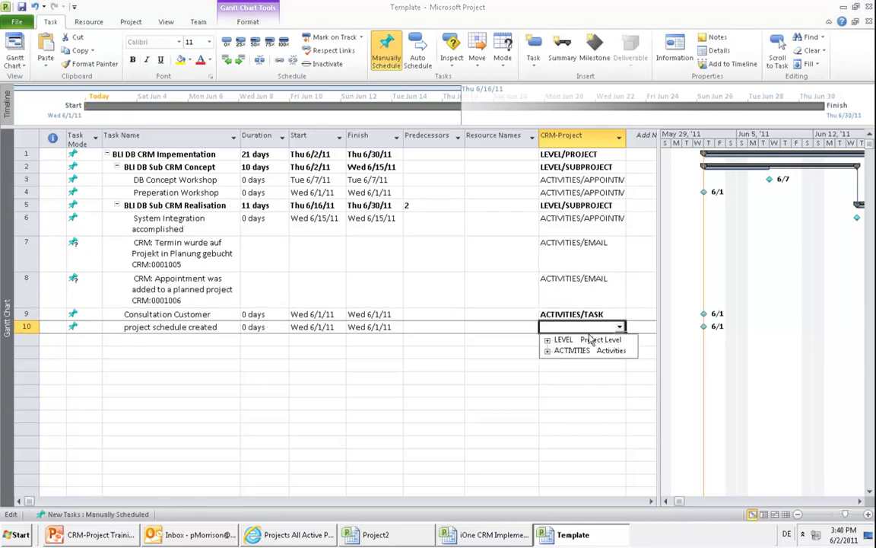
pyautogui.click(548, 351)
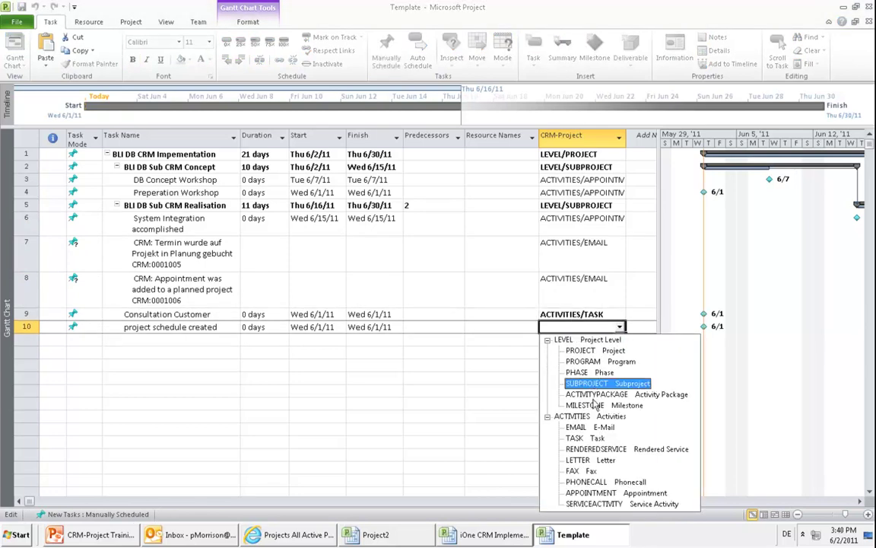
pyautogui.click(585, 404)
pyautogui.moveTo(593, 137); pyautogui.dragTo(437, 193)
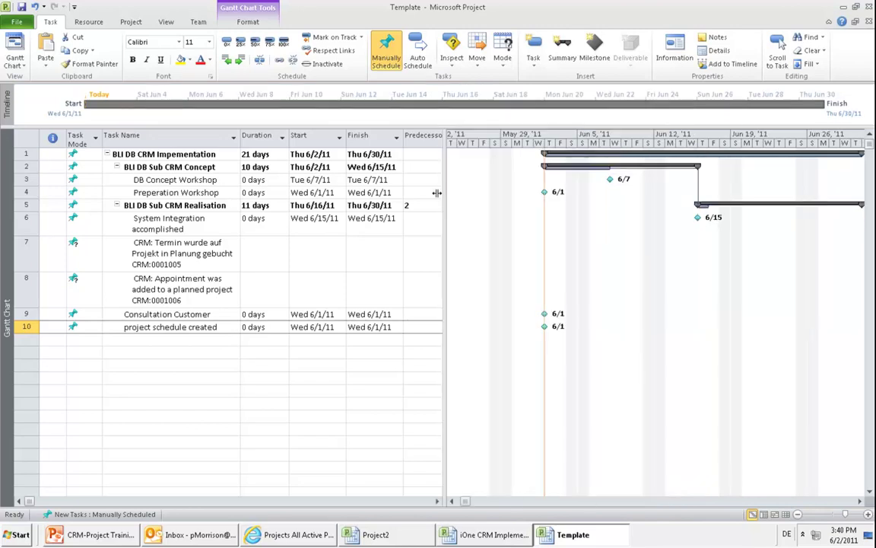
# - Save the plan to the Desktop in XML format as 'Project for import'
pyautogui.click(22, 29)
pyautogui.click(33, 59)
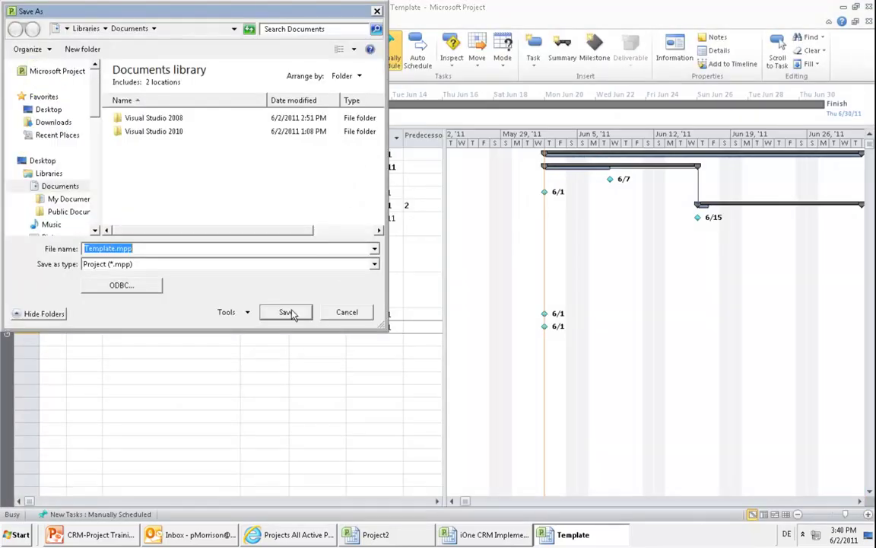
pyautogui.click(54, 110)
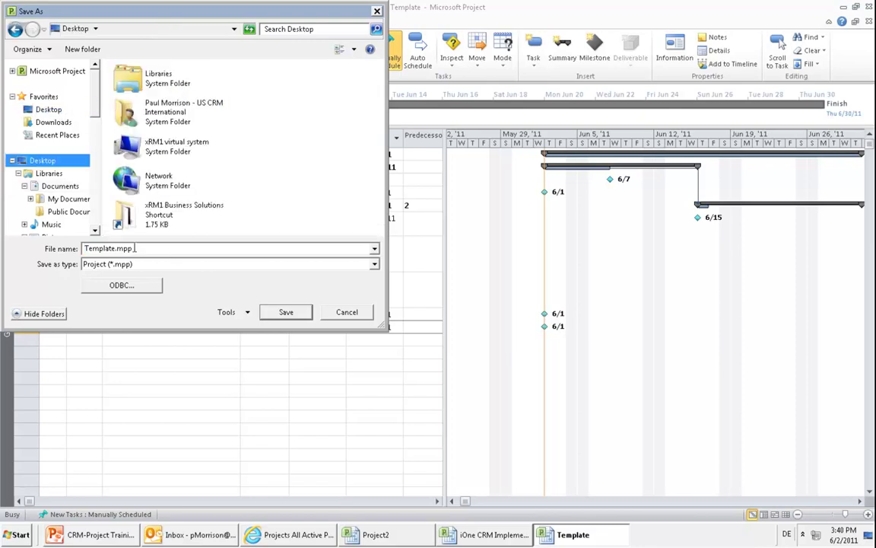
pyautogui.write('Project for import')
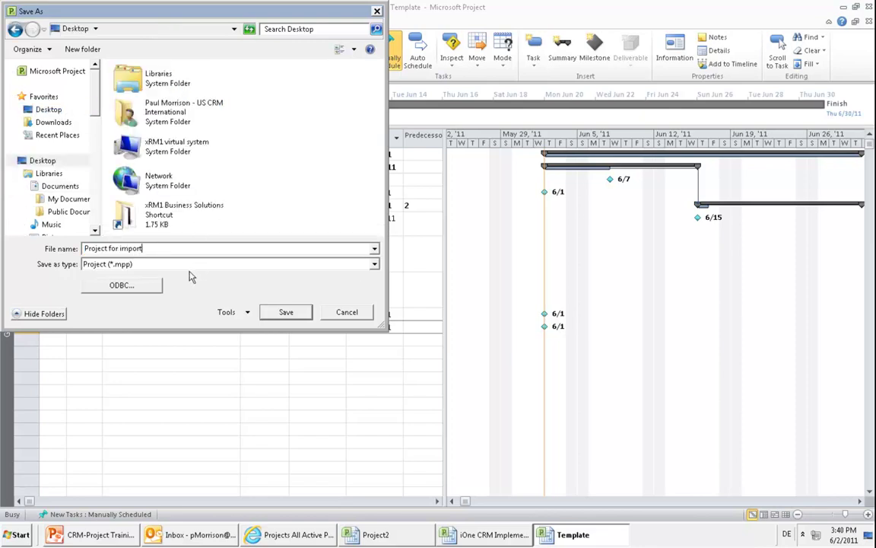
pyautogui.click(189, 266)
pyautogui.click(150, 275)
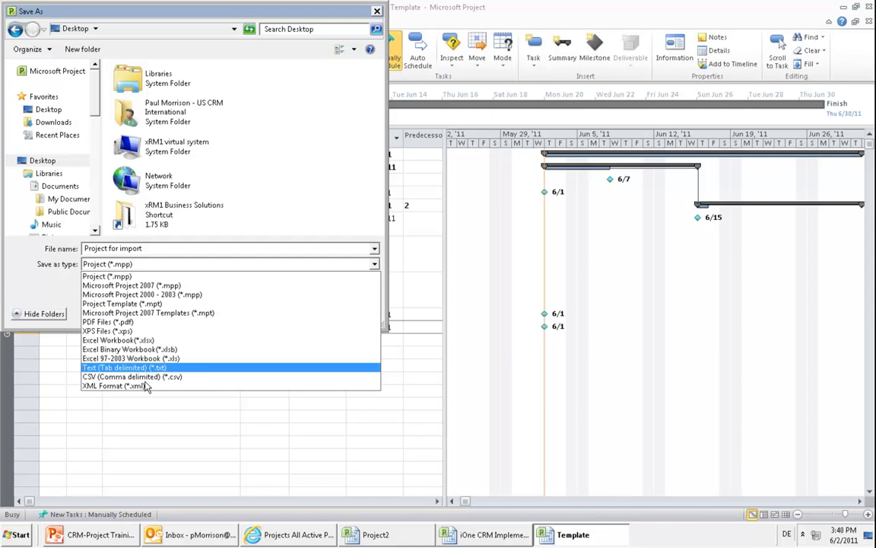
pyautogui.click(145, 386)
pyautogui.click(282, 313)
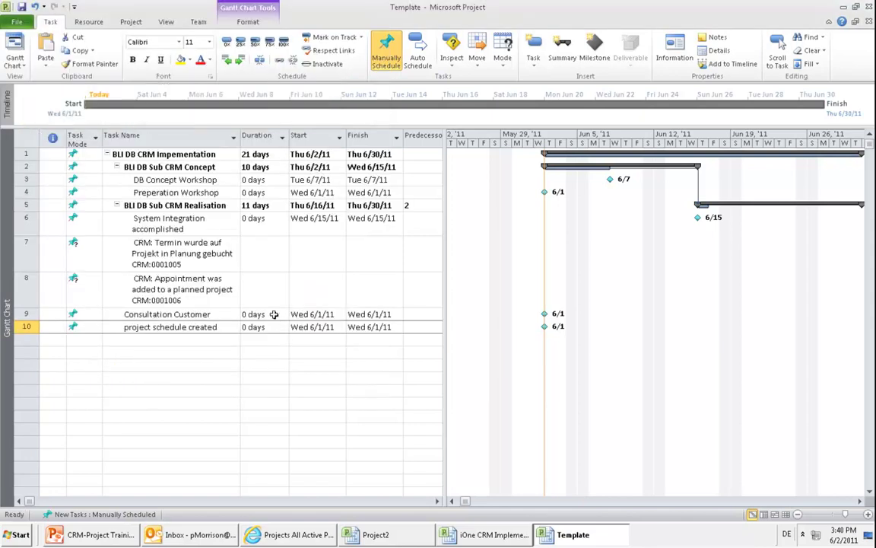
# - Start a project import in CRM Projects with account Baker Limited
pyautogui.click(290, 535)
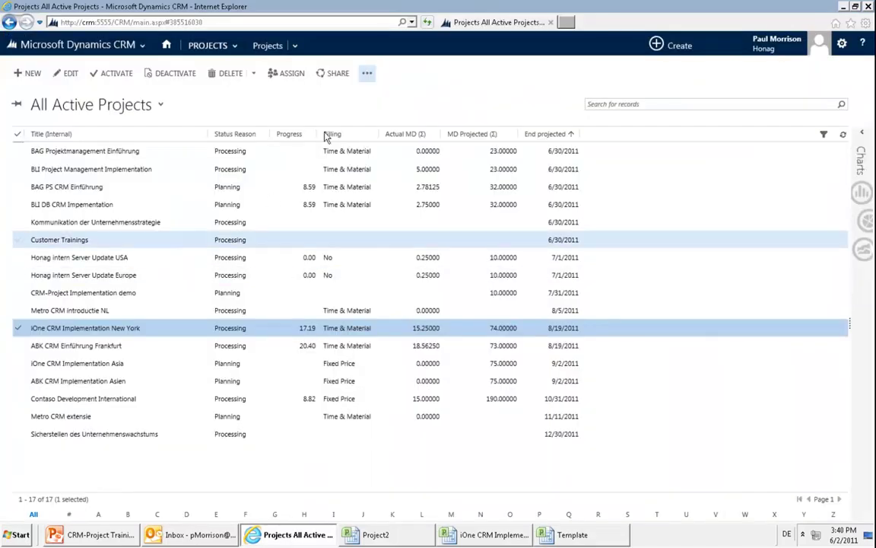
pyautogui.click(367, 74)
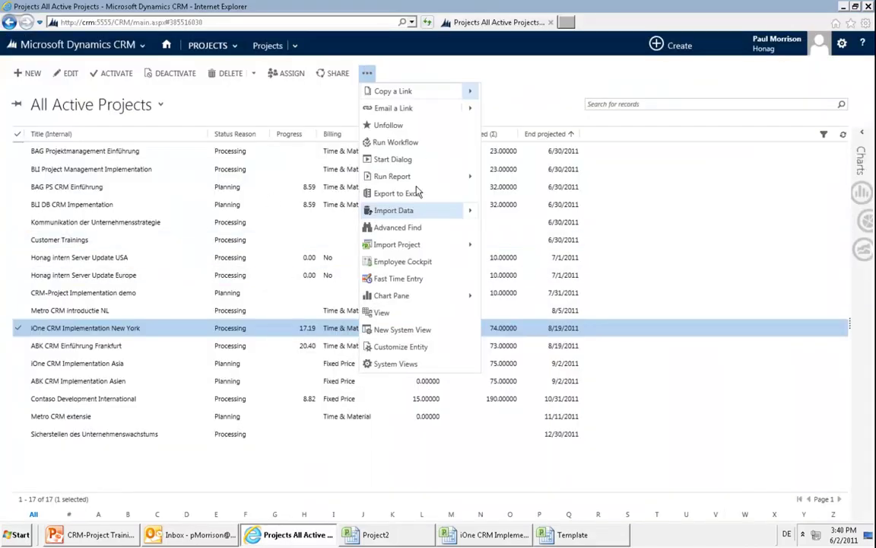
pyautogui.moveTo(397, 244)
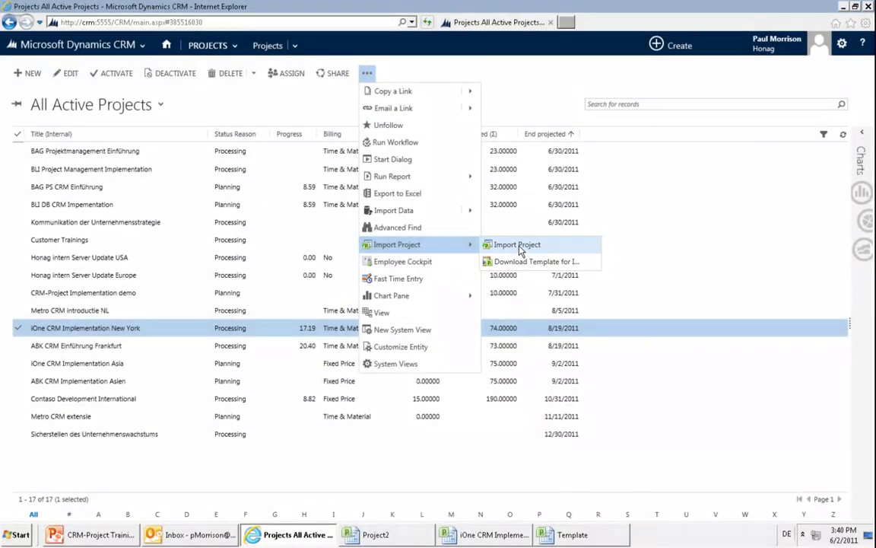
pyautogui.click(518, 245)
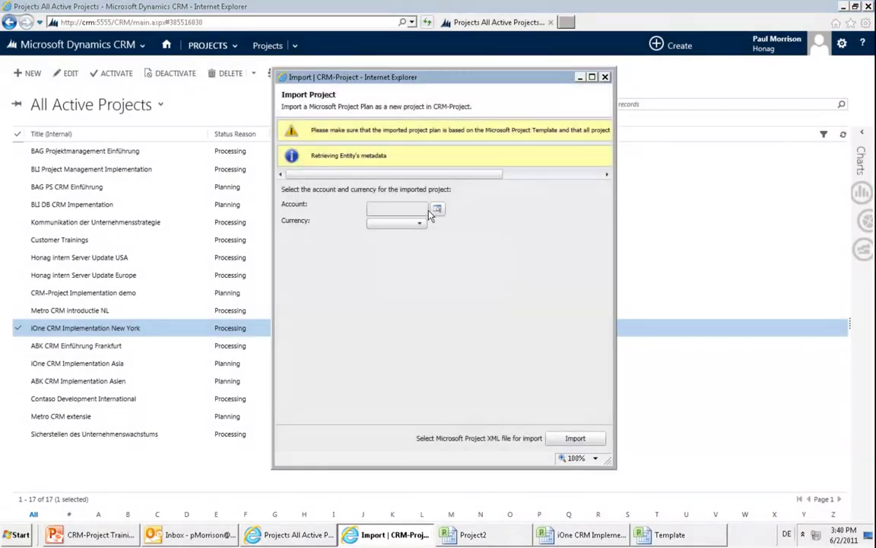
pyautogui.click(439, 210)
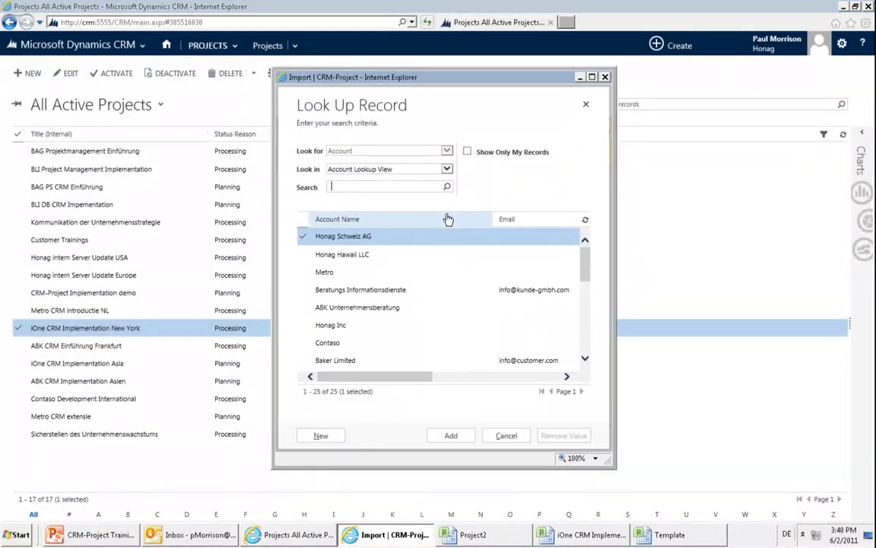
pyautogui.scroll(-1, 358, 334)
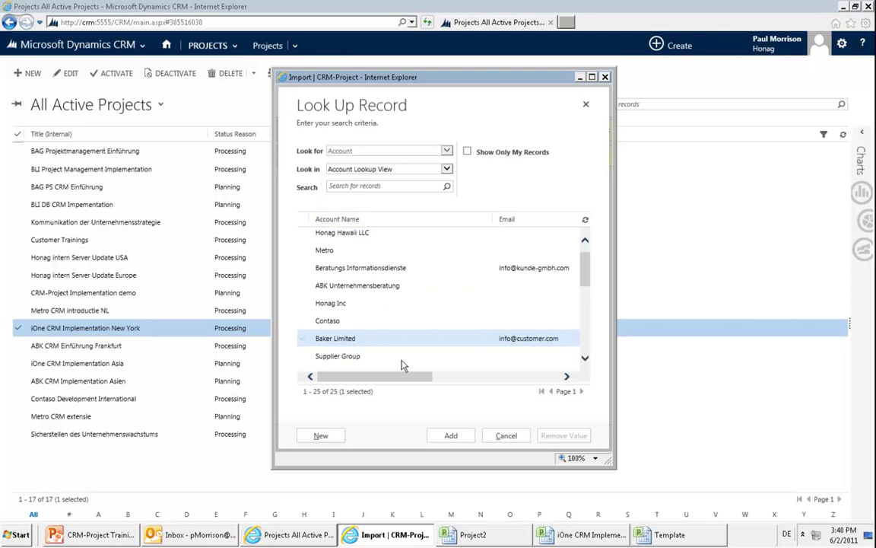
pyautogui.click(373, 340)
pyautogui.click(451, 435)
# - Set the import currency to US Dollar and bring up the XML file chooser
pyautogui.click(394, 223)
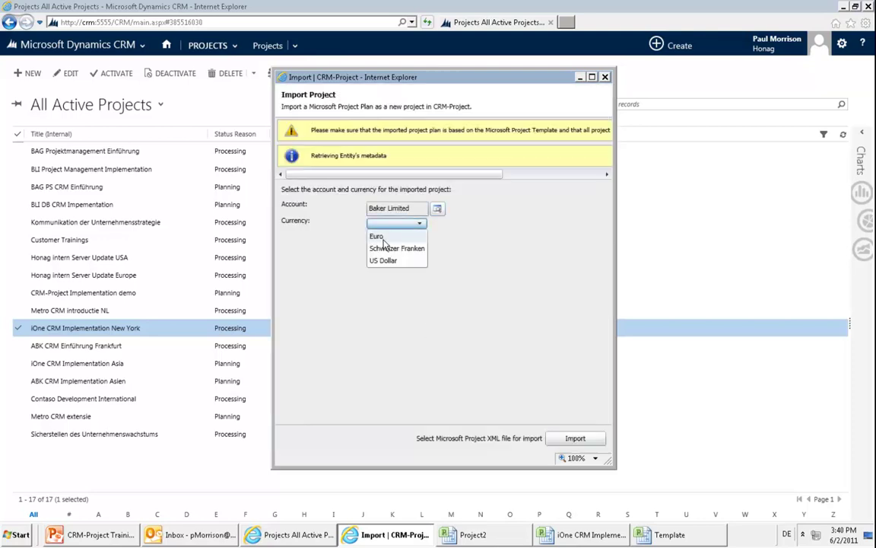
pyautogui.click(377, 236)
pyautogui.click(396, 223)
pyautogui.click(385, 260)
pyautogui.click(572, 438)
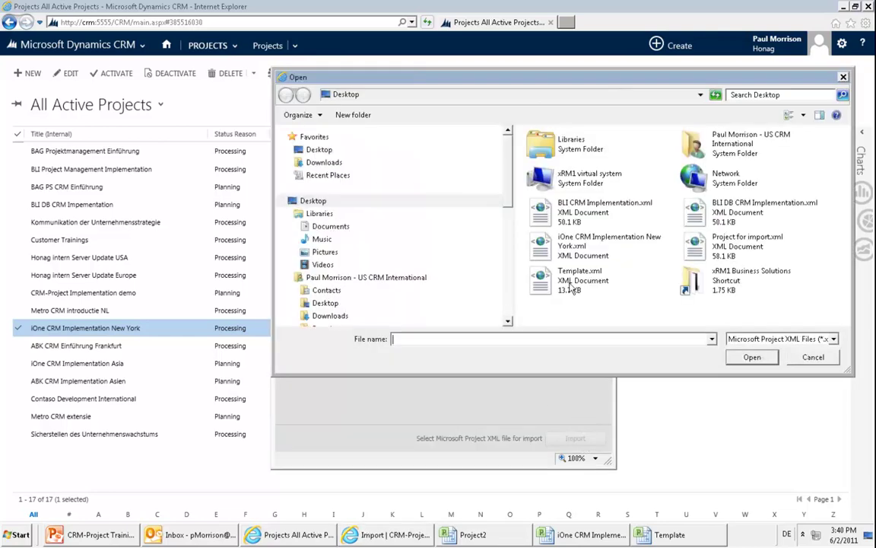
# - Import Project for import.xml and close the import window once it completes
pyautogui.click(713, 256)
pyautogui.click(751, 356)
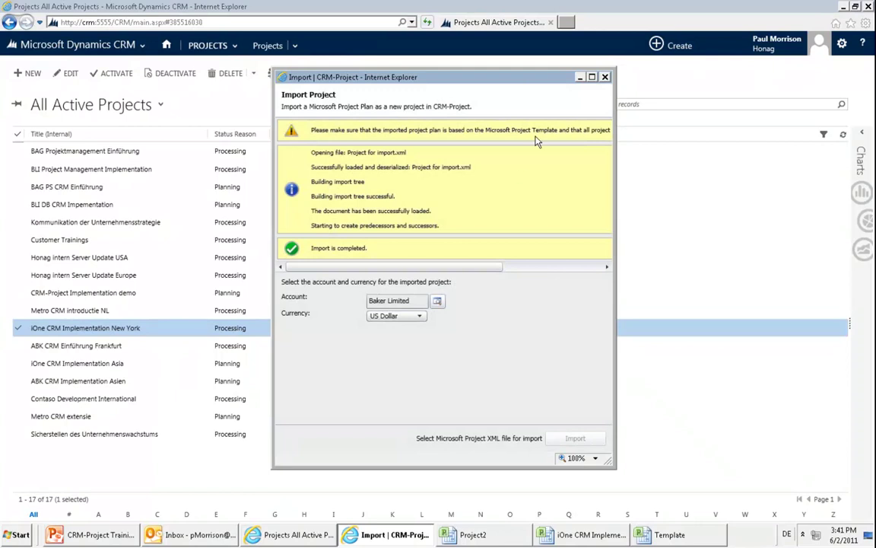
pyautogui.click(604, 77)
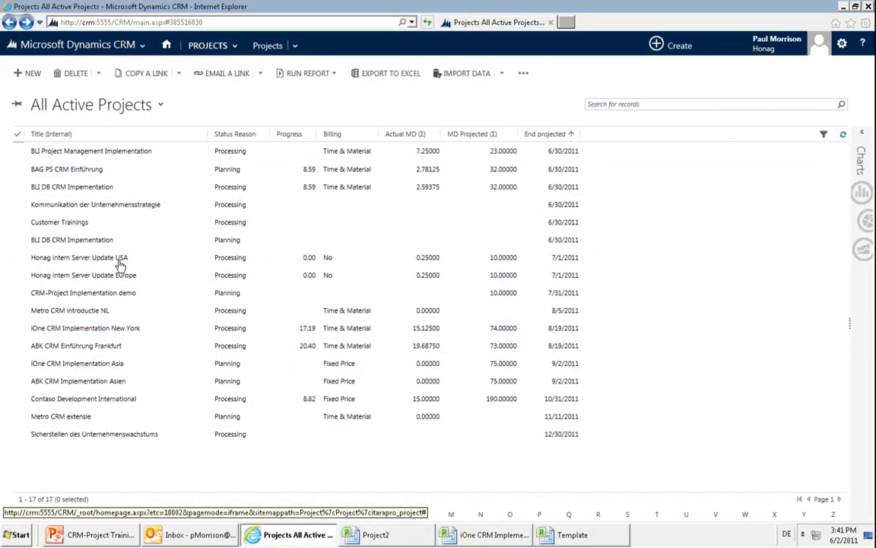
# - Open and review the imported BLI DB CRM Impementation project record
pyautogui.doubleClick(163, 241)
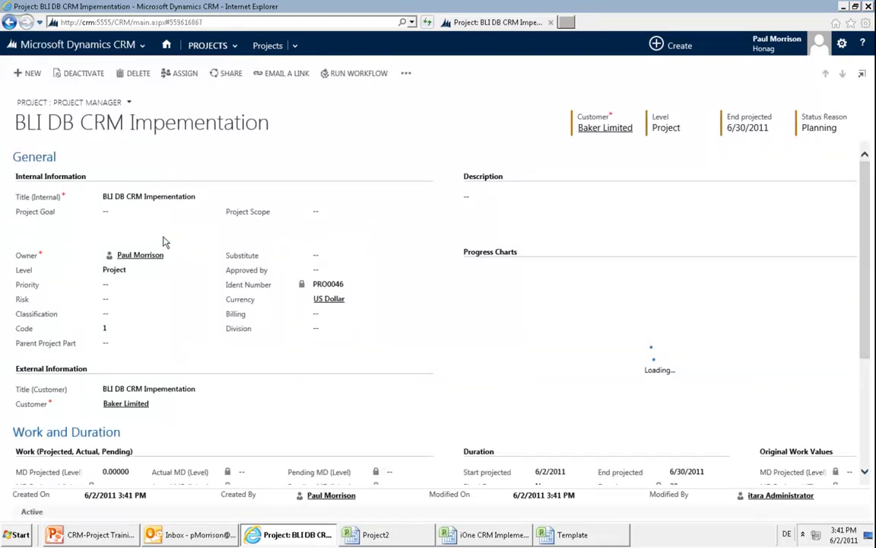
pyautogui.scroll(-1, 279, 350)
pyautogui.scroll(-3, 279, 350)
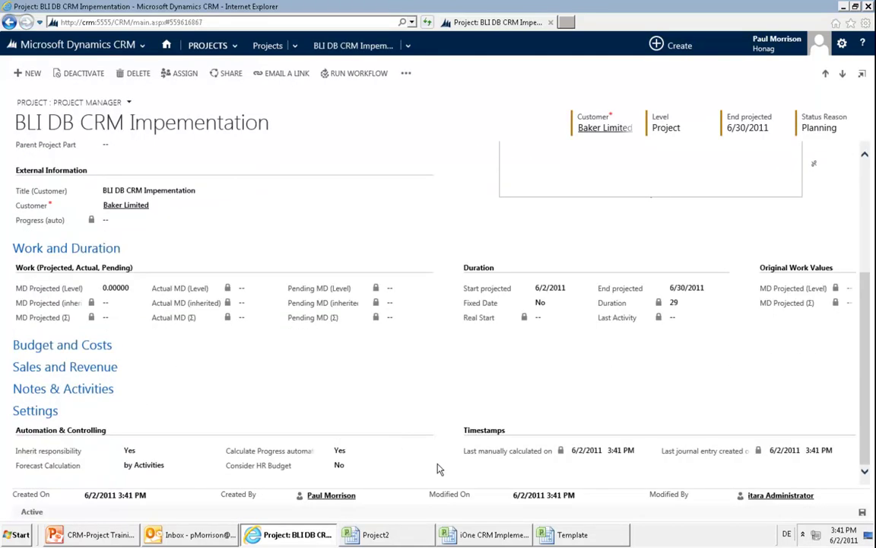
pyautogui.scroll(1, 401, 428)
pyautogui.scroll(2, 415, 502)
pyautogui.scroll(1, 408, 532)
# - Play the training deck full-screen from slide 60 and advance to the xRM1 website page
pyautogui.click(572, 535)
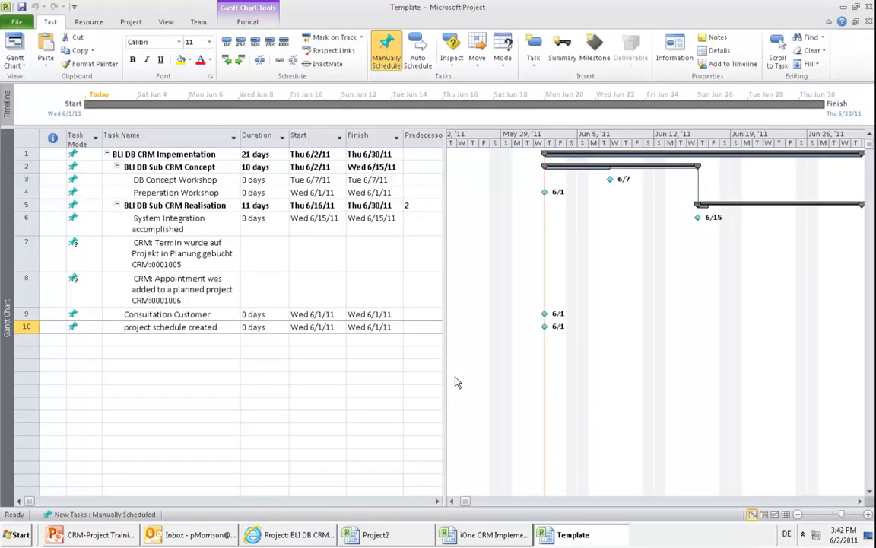
pyautogui.click(99, 534)
pyautogui.click(70, 157)
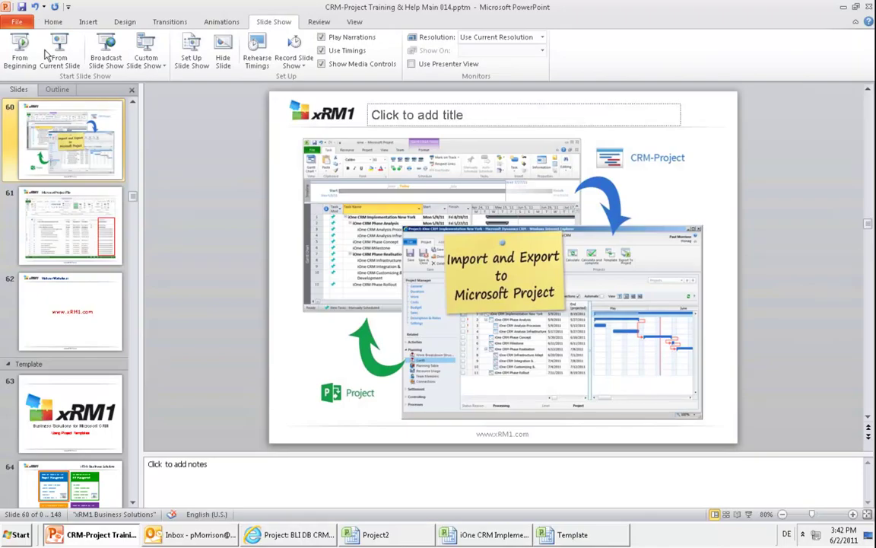
pyautogui.click(47, 45)
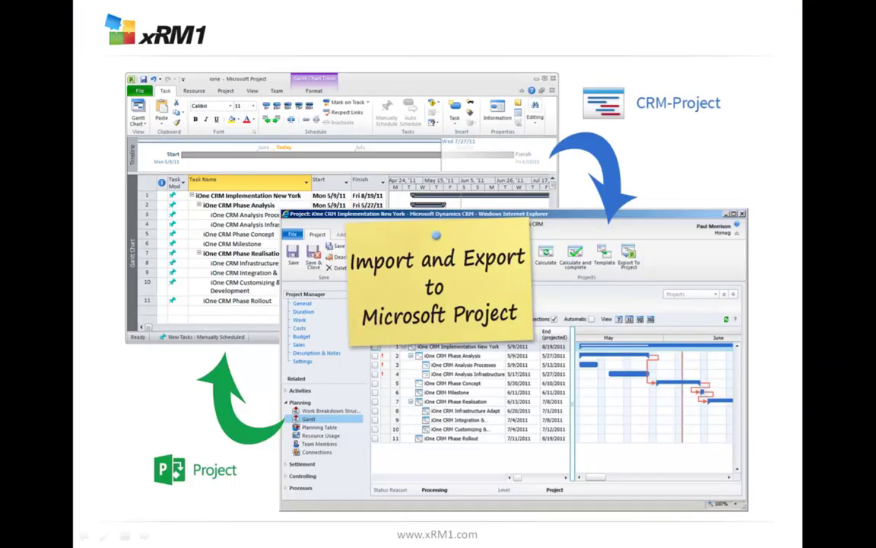
pyautogui.press('Right')
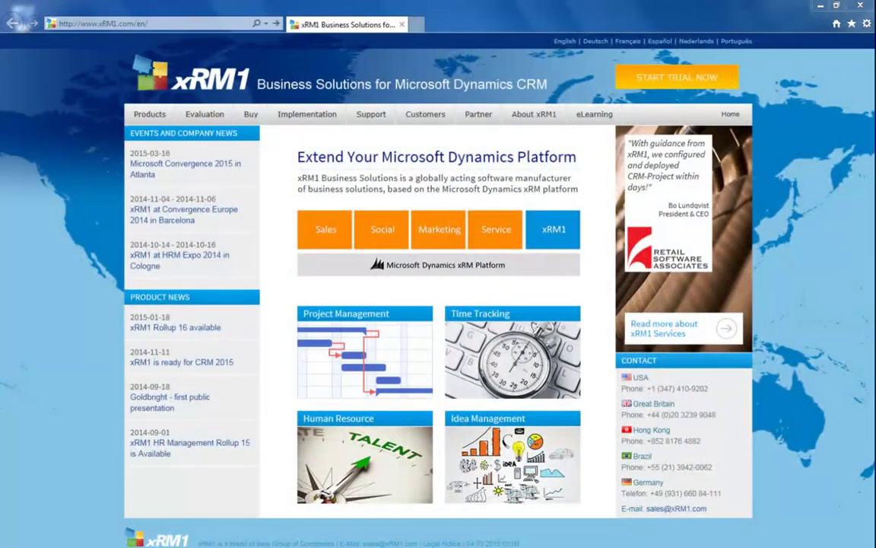